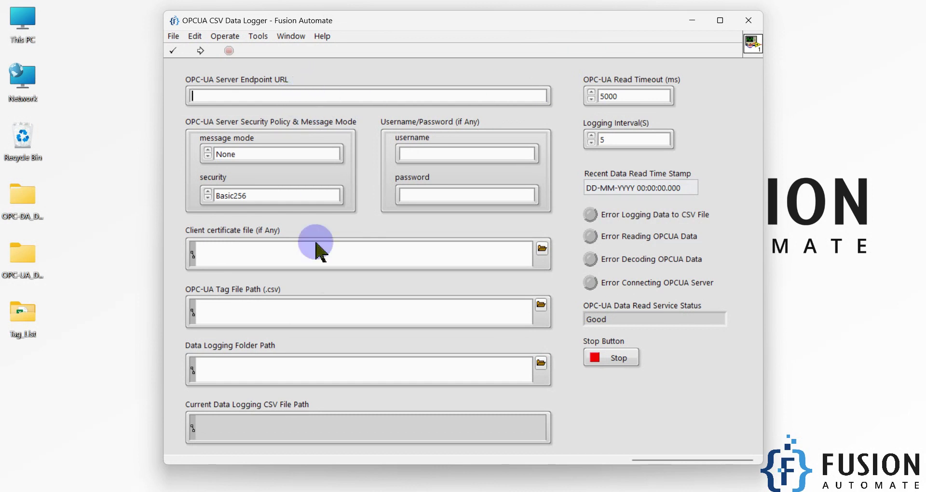
Copy the UA TCP connection address from Prosys OPC UA Simulation Server into the data logger's OPC-UA Server Endpoint URL
left_click(320, 489)
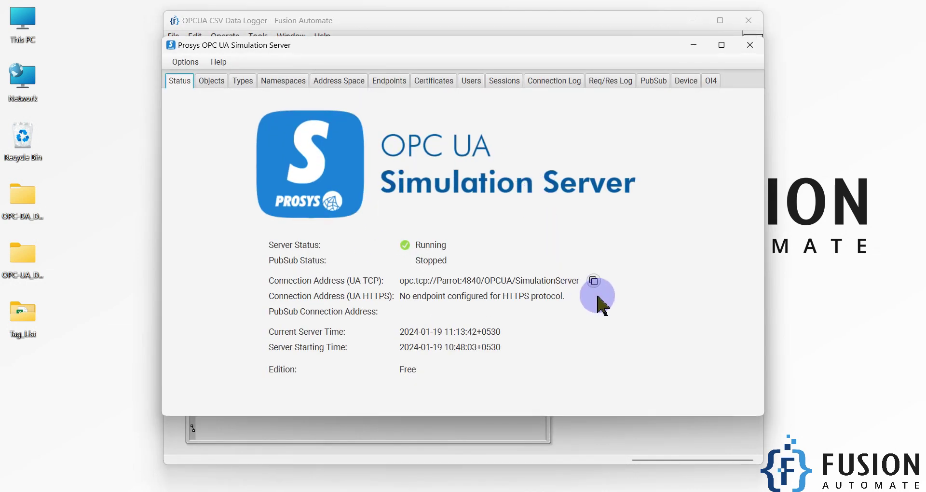
left_click(594, 281)
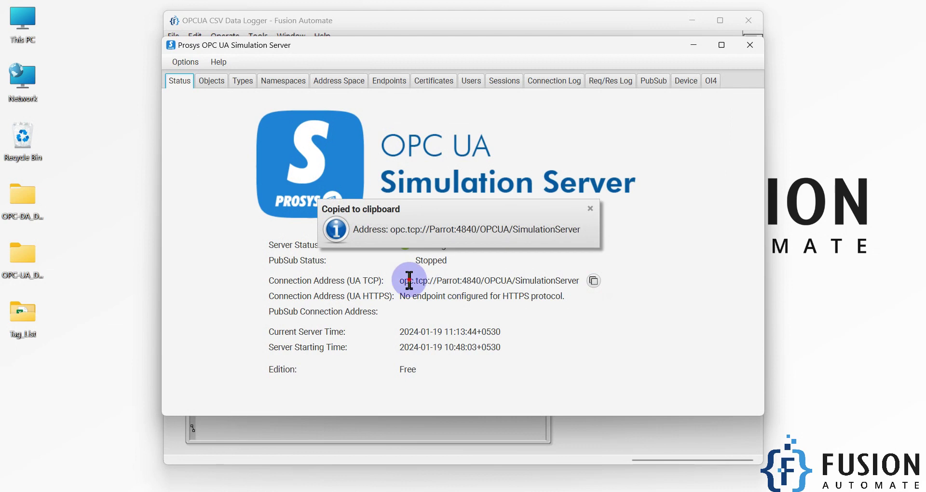
triple_click(408, 281)
key("ctrl+c")
left_click(606, 454)
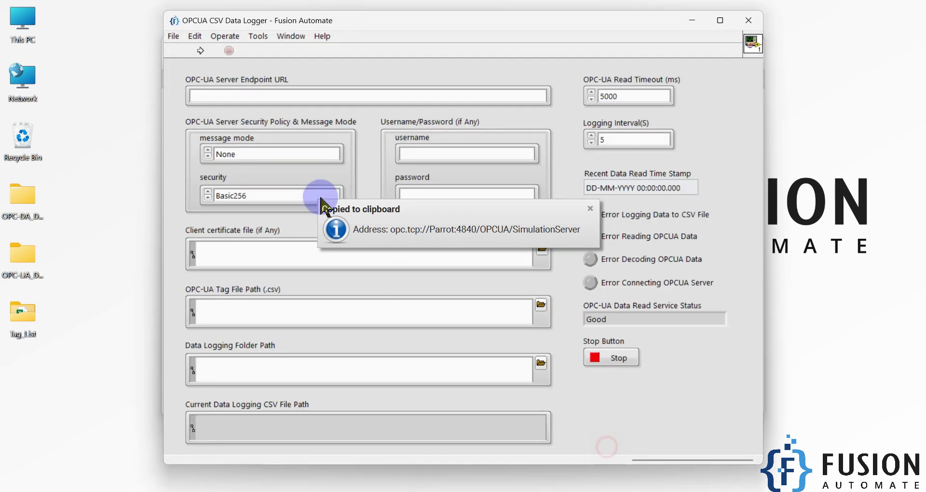
left_click(321, 96)
key("ctrl+v")
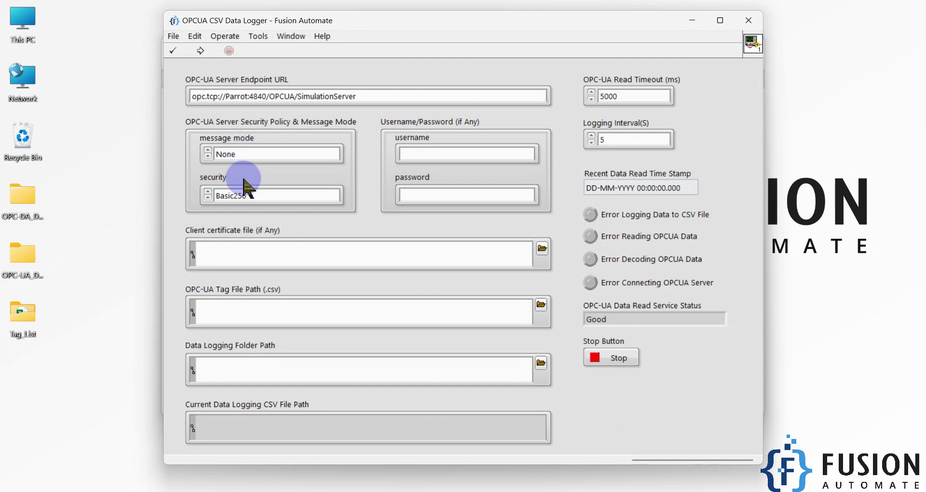
Select None as the message mode and Basic256 as the security policy for the OPC-UA server, leaving the username blank
left_click(240, 155)
left_click(232, 150)
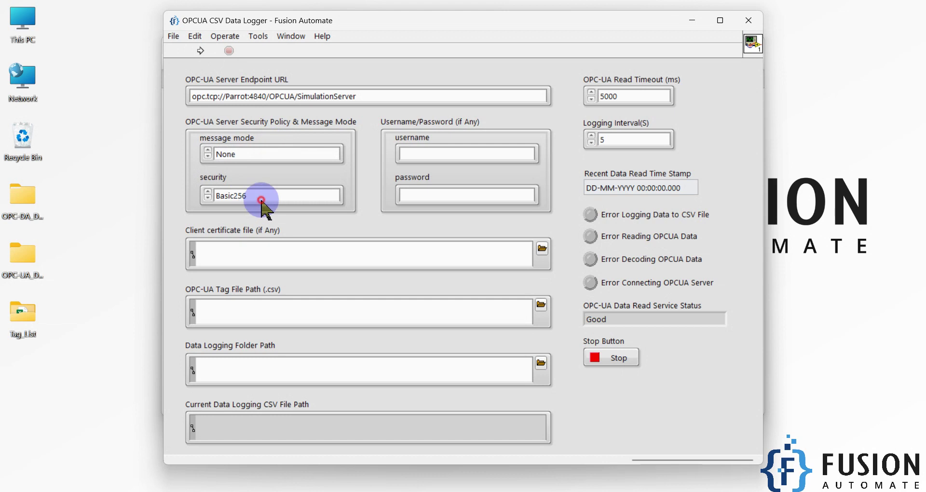
left_click(261, 197)
left_click(267, 191)
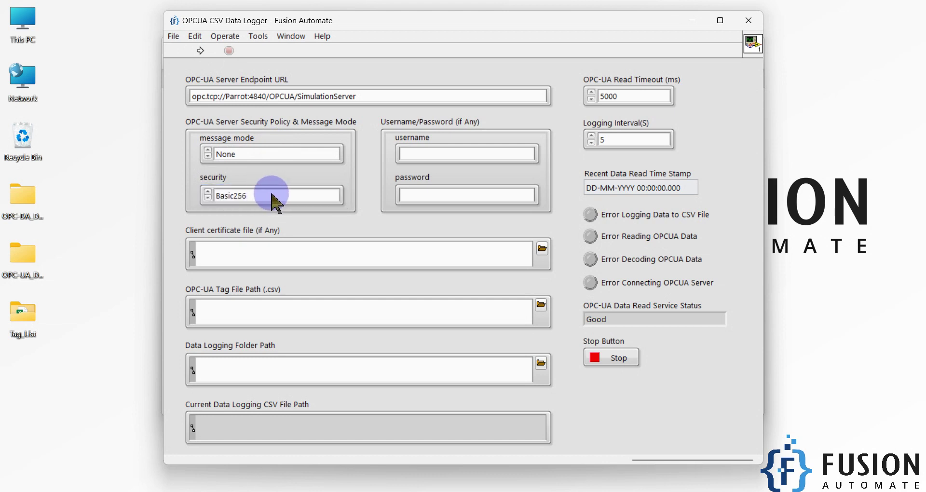
left_click(414, 155)
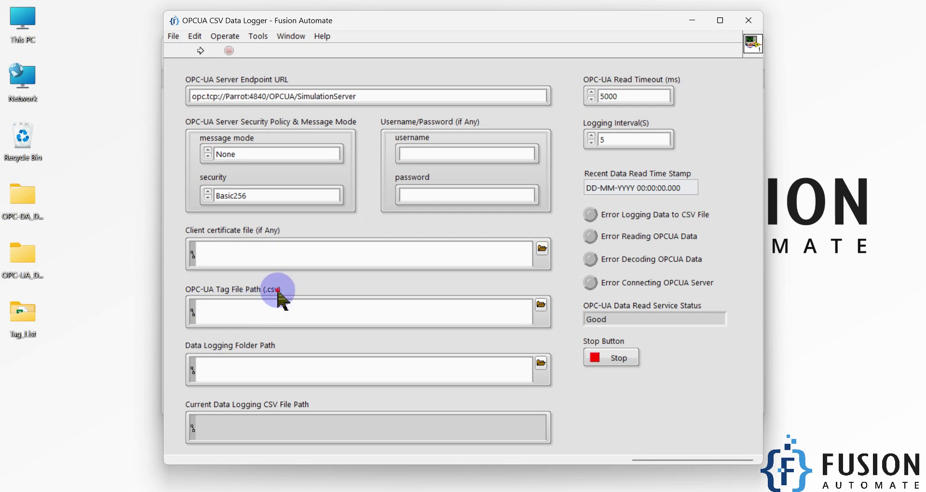
Open Prosys_OPCUA_Server_Tag_List.csv from the desktop's Tag_List folder and fit column A to show the full node IDs
left_click(23, 320)
double_click(23, 320)
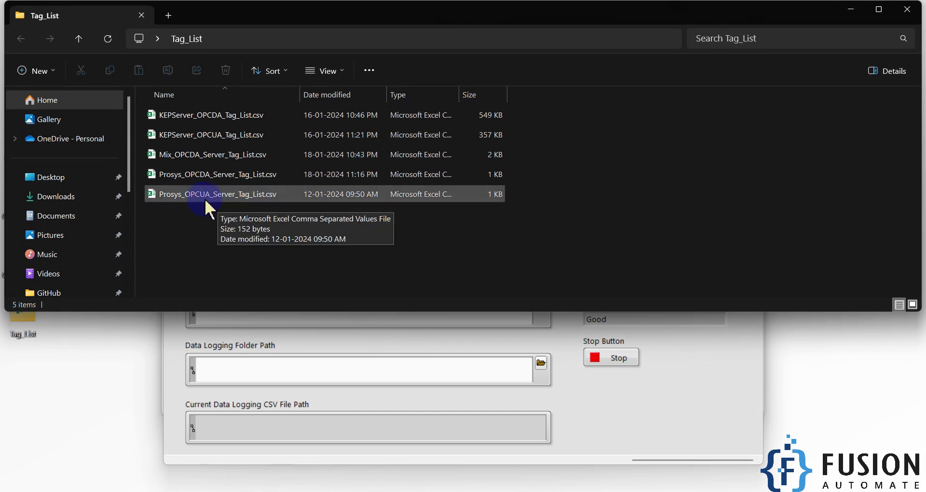
left_click(229, 198)
double_click(230, 198)
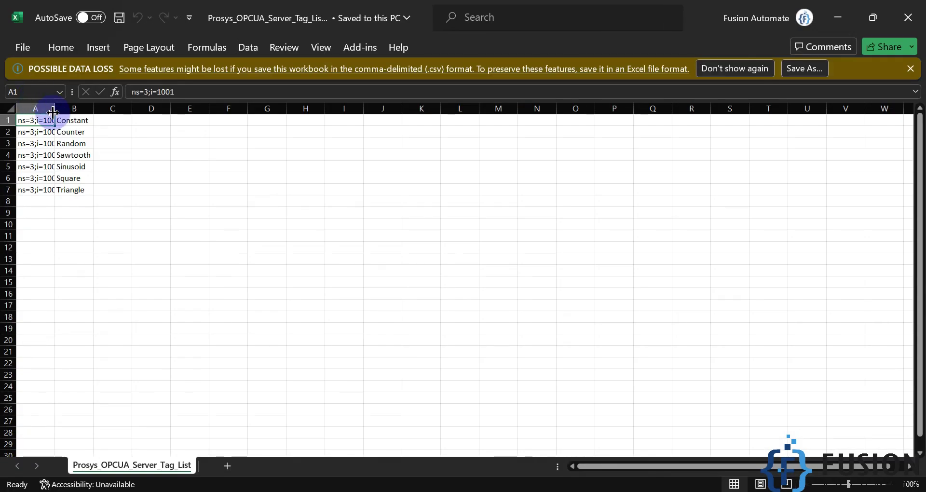
double_click(55, 108)
left_click(41, 108)
left_click(39, 149)
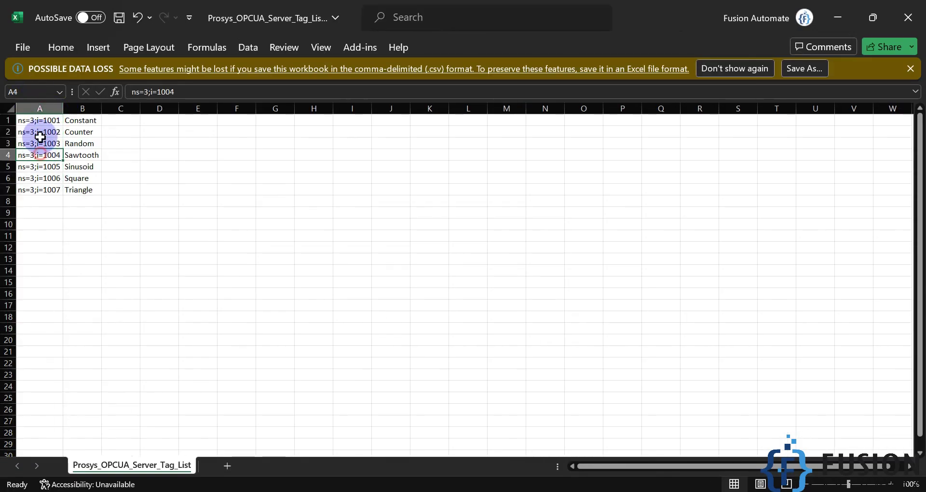
Examine the node IDs in A1:A7 and the tag names in B1:B7, closing the workbook and minimizing the Tag_List folder
left_click_drag(38, 120, 39, 188)
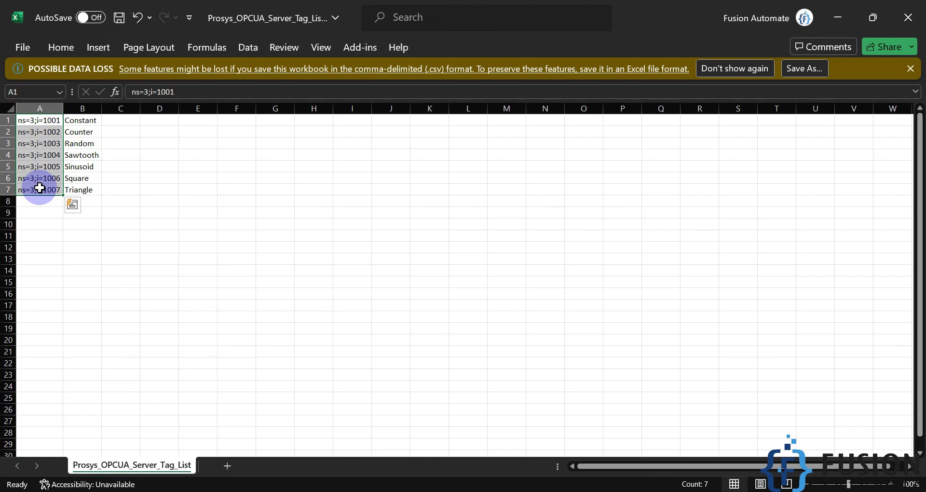
left_click_drag(86, 120, 87, 196)
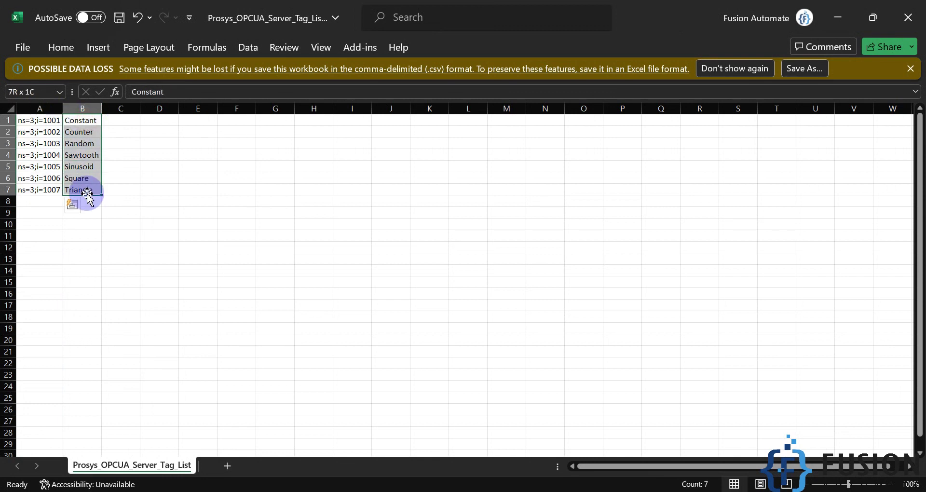
left_click_drag(43, 120, 45, 188)
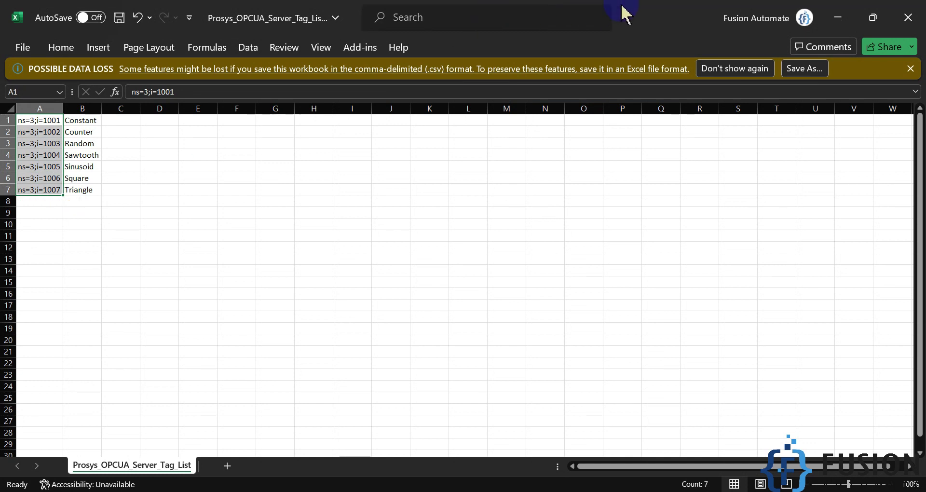
left_click_drag(86, 121, 85, 190)
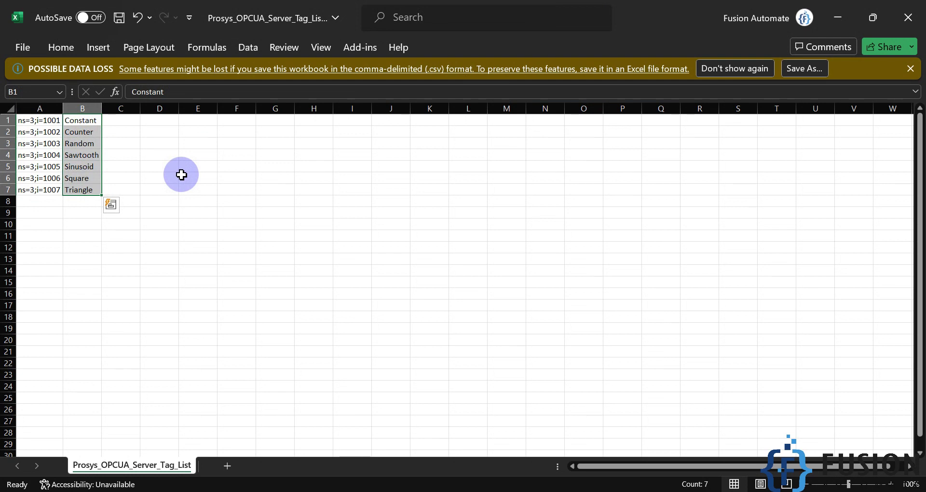
left_click(908, 17)
left_click(450, 273)
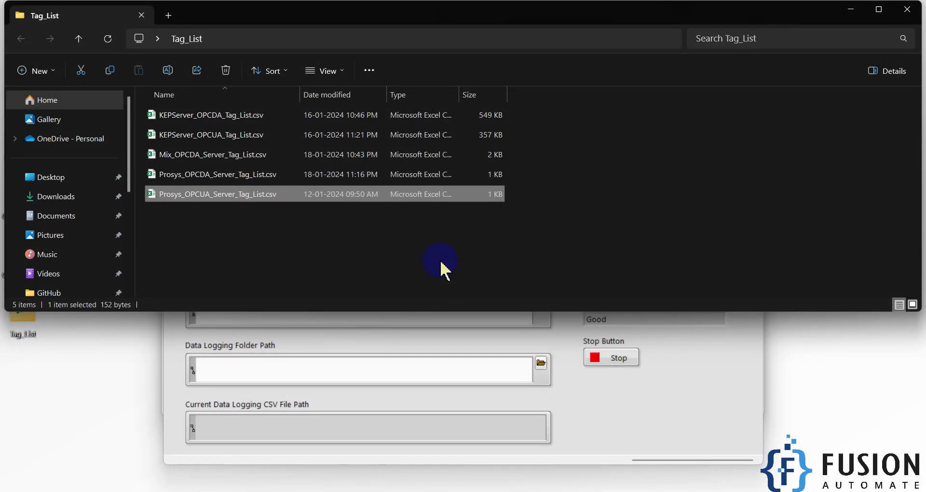
left_click(851, 9)
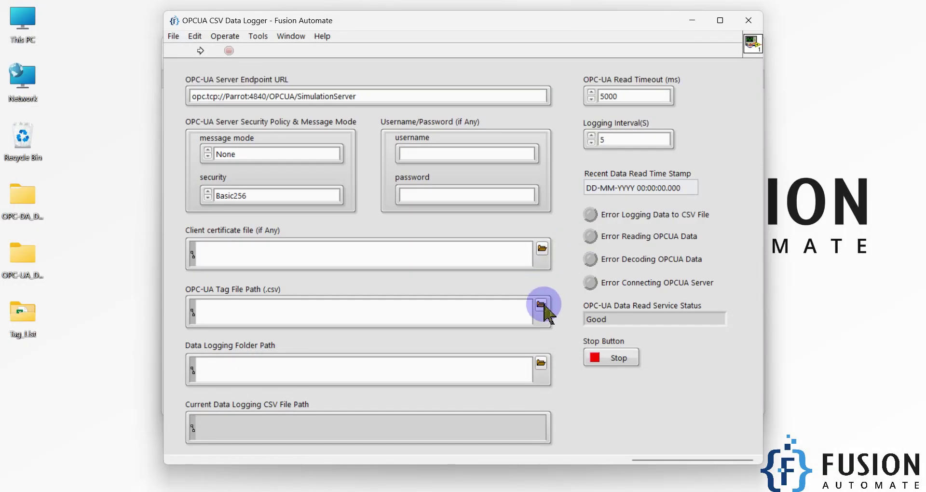
Set the OPC-UA tag file path to Prosys_OPCUA_Server_Tag_List.csv in the desktop's Tag_List folder
left_click(541, 305)
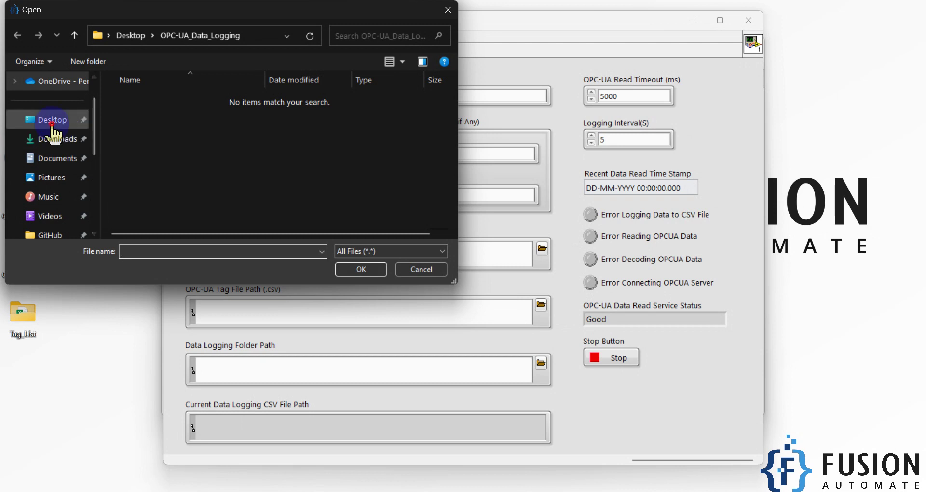
left_click(52, 123)
double_click(161, 139)
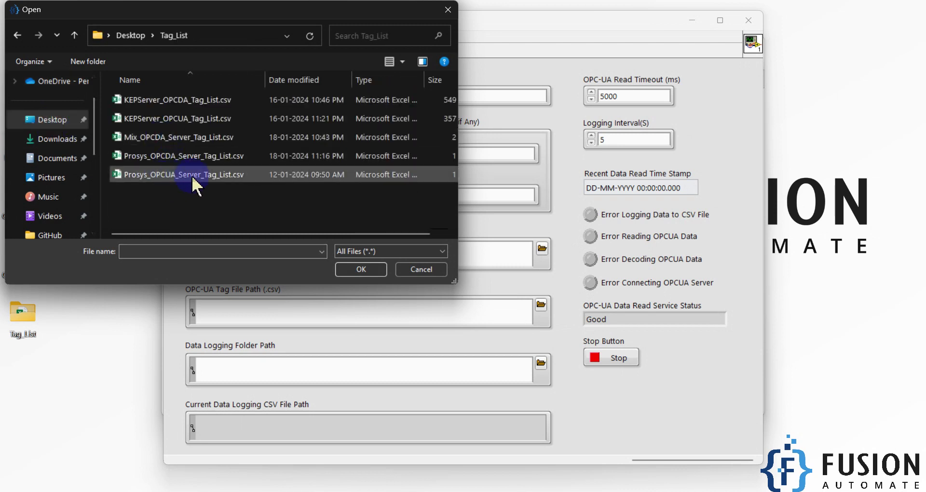
double_click(201, 176)
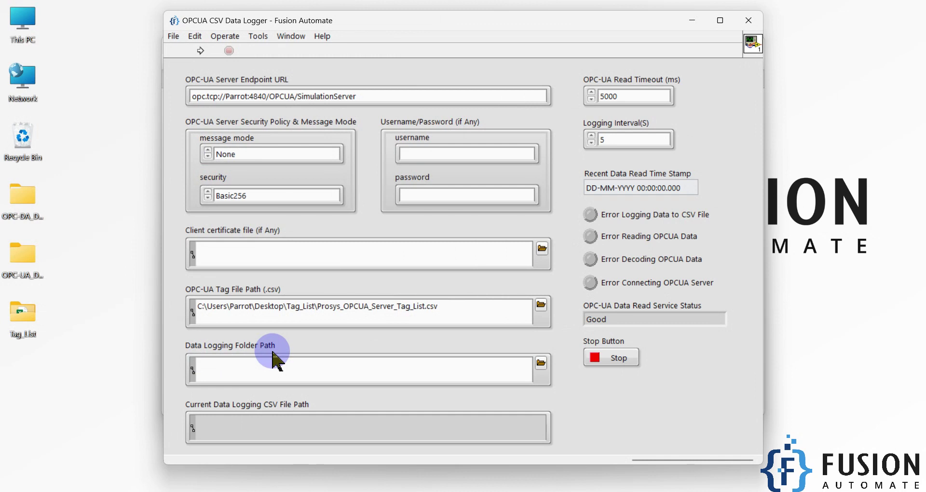
Set the data logging folder path to the OPC-UA_Data_Logging folder on the desktop
left_click(543, 365)
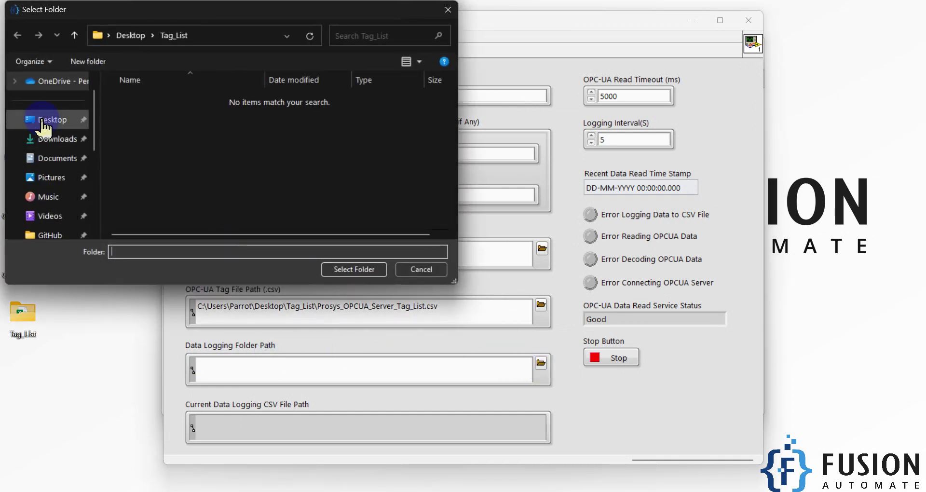
left_click(44, 121)
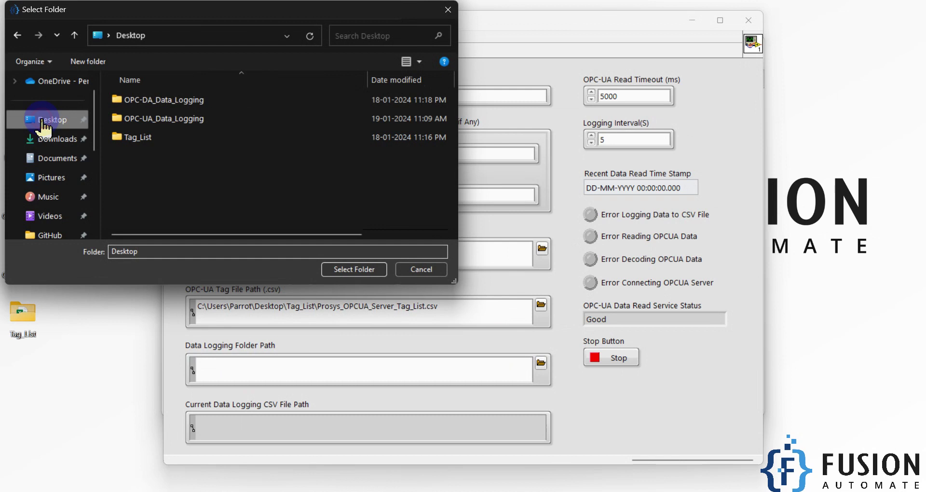
double_click(162, 121)
left_click(351, 268)
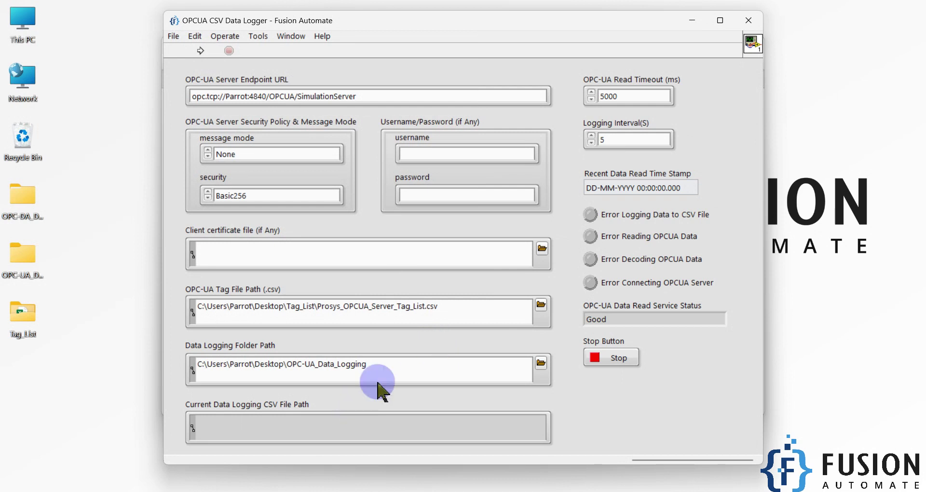
Examine the logger's current CSV path, read timeout and recent read time stamp fields, and check the Prosys simulation server's status
left_click(288, 425)
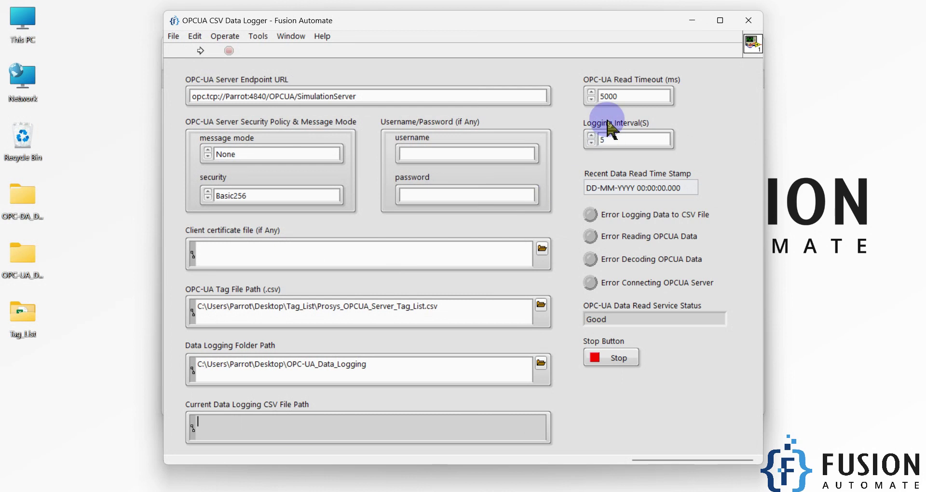
left_click(618, 96)
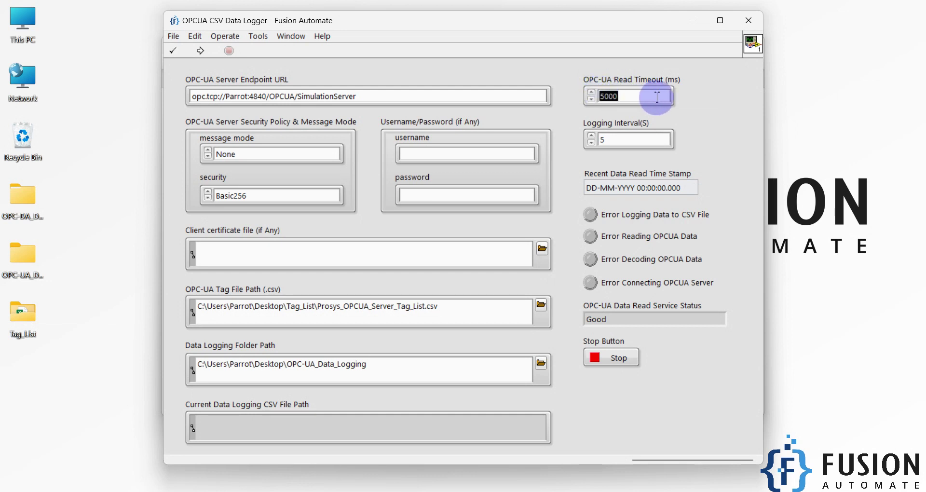
left_click(707, 109)
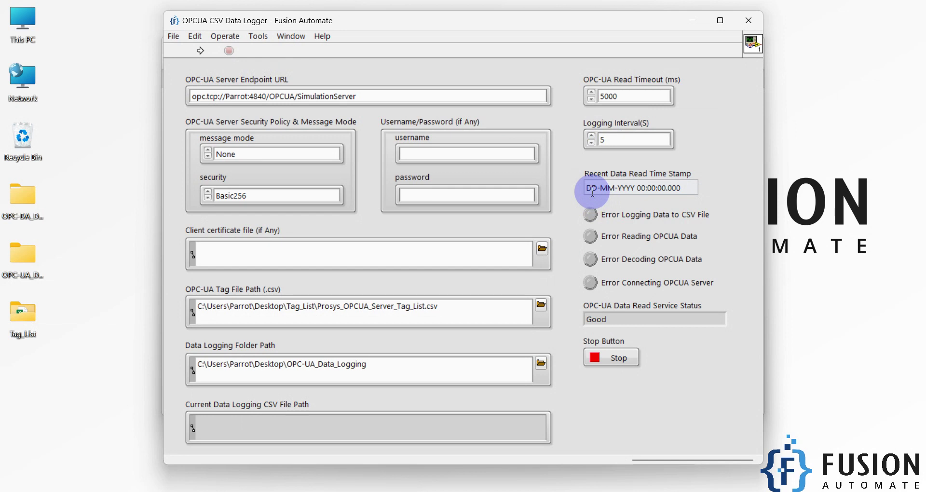
left_click_drag(585, 188, 689, 185)
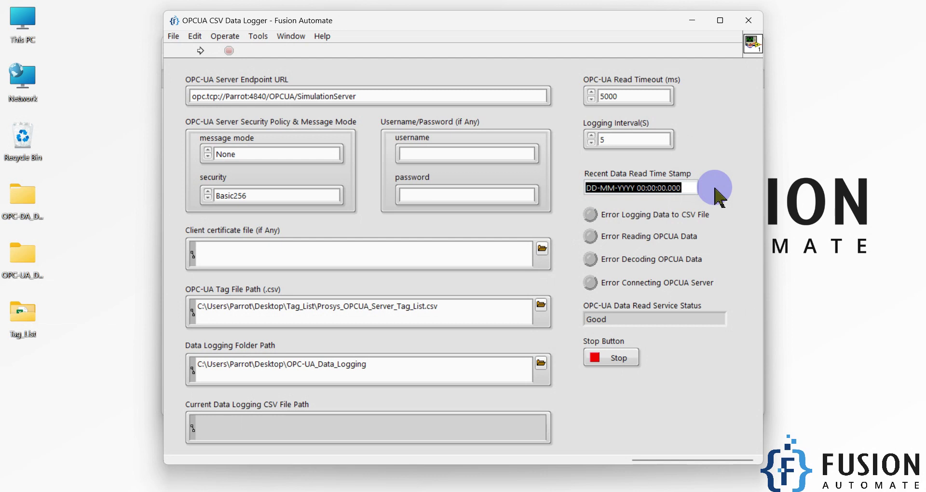
left_click(690, 200)
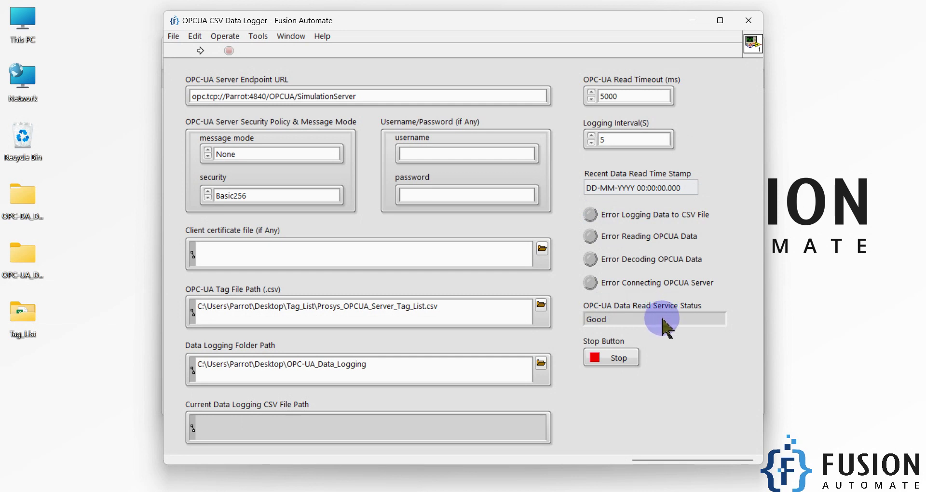
left_click(347, 489)
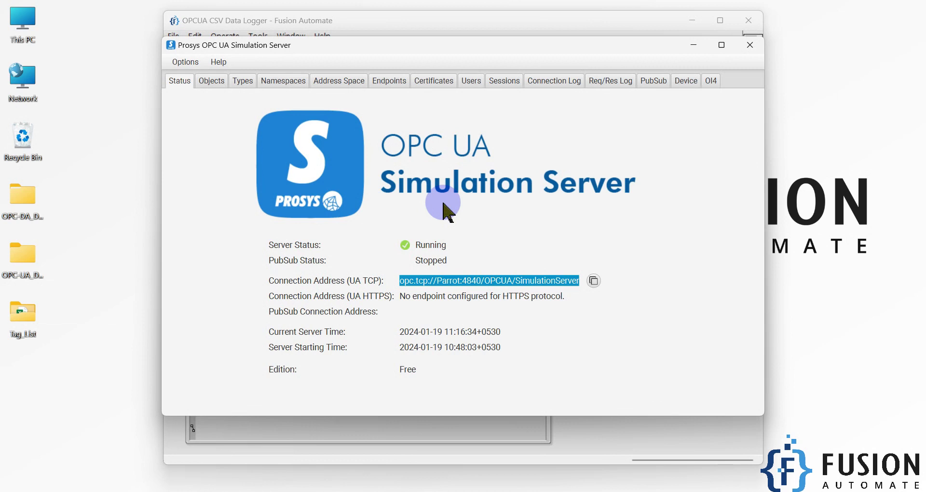
left_click(692, 44)
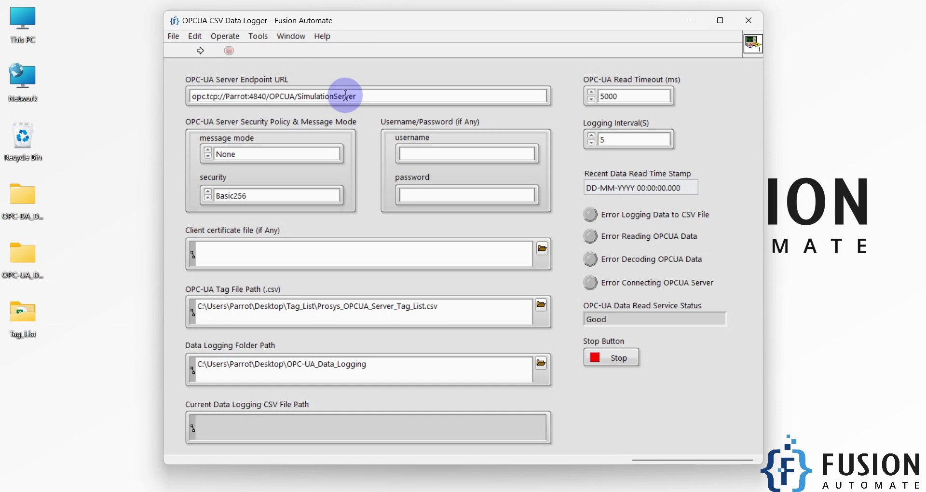
Open Notepad beside the logger and change the main folder name in the folder-structure note to OPC-UA_Data_Logging
key("super")
type("notepad")
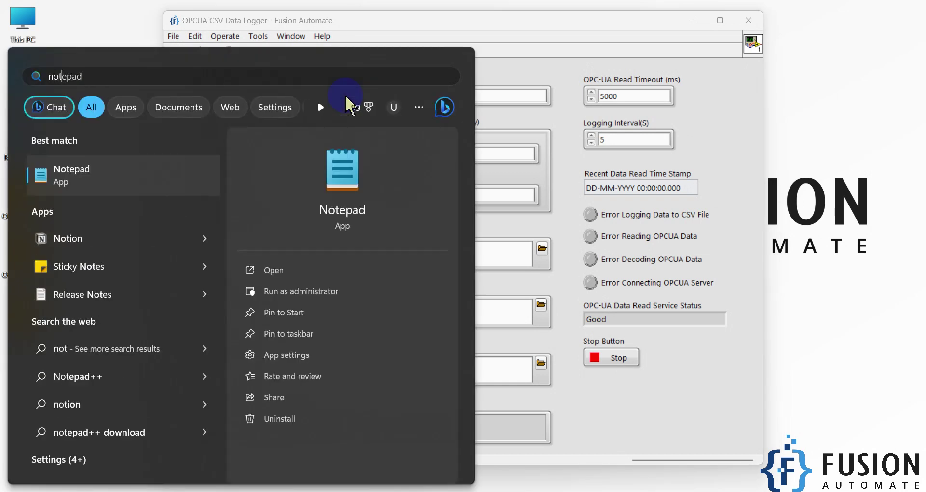
key("Return")
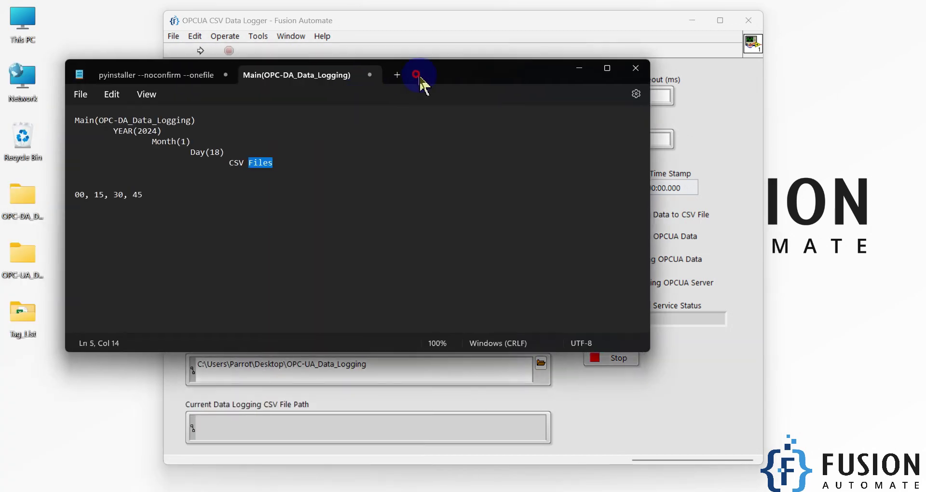
left_click_drag(424, 87, 733, 166)
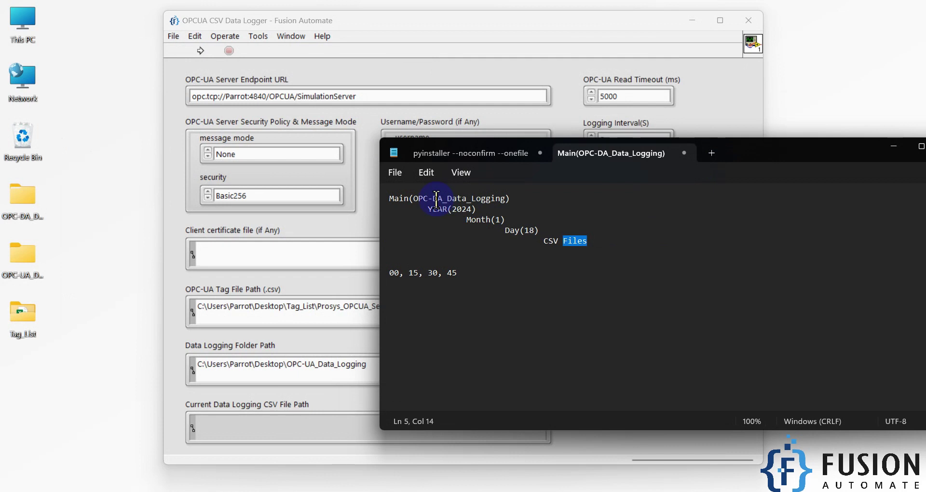
left_click_drag(432, 198, 437, 199)
key("BackSpace")
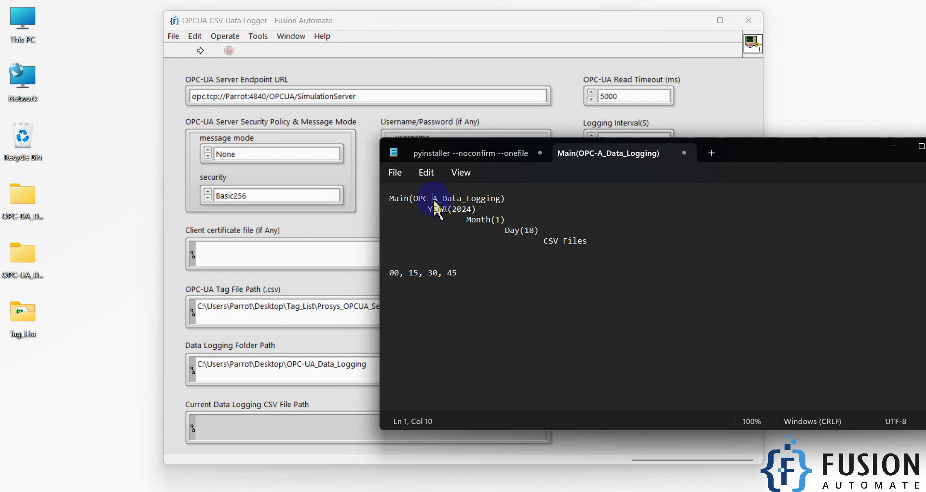
type("U")
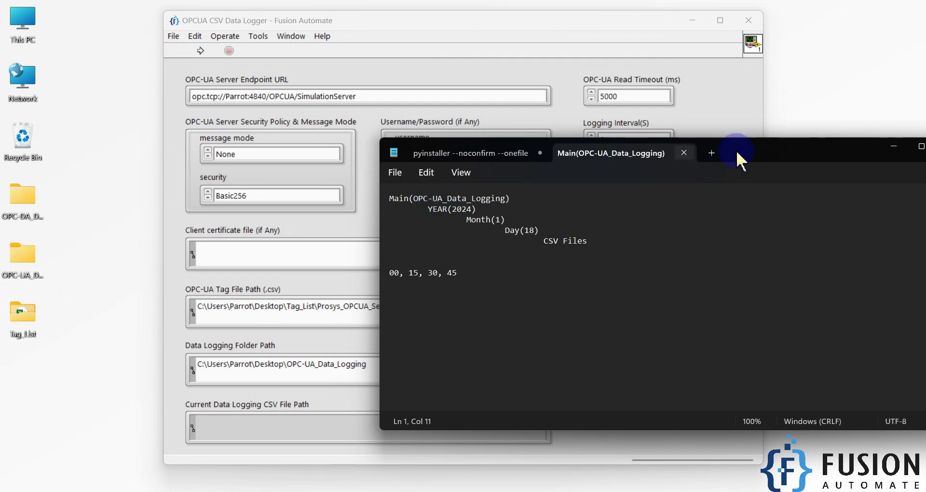
left_click_drag(738, 152, 845, 153)
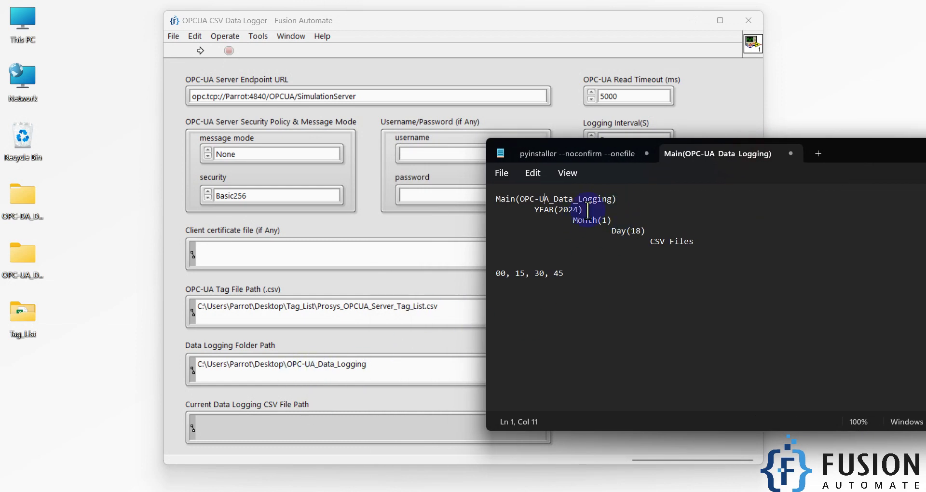
Go through the year, month, day and CSV levels of the folder-structure note and change the day to 19
left_click_drag(584, 209, 535, 216)
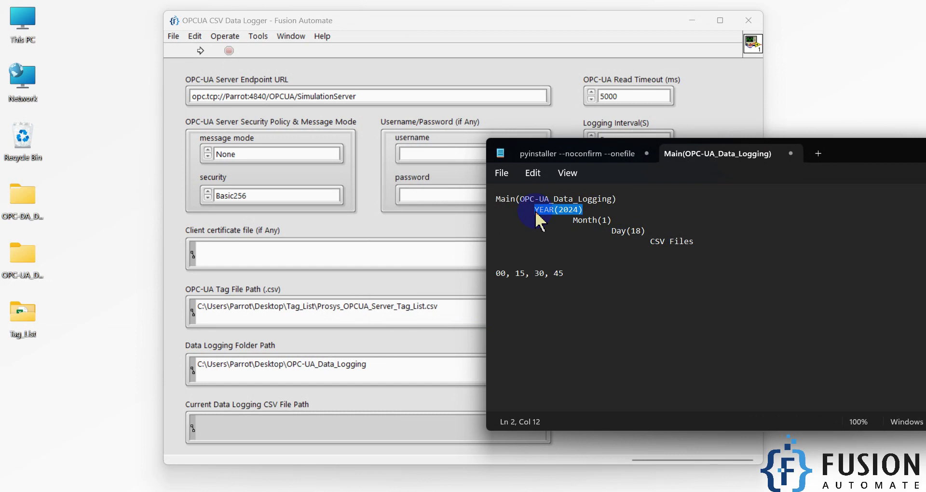
left_click_drag(618, 221, 573, 224)
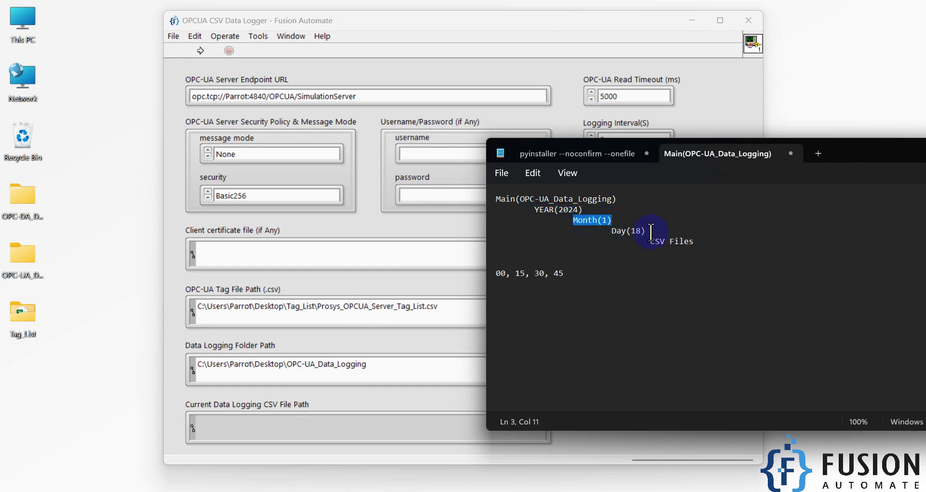
left_click_drag(646, 231, 613, 233)
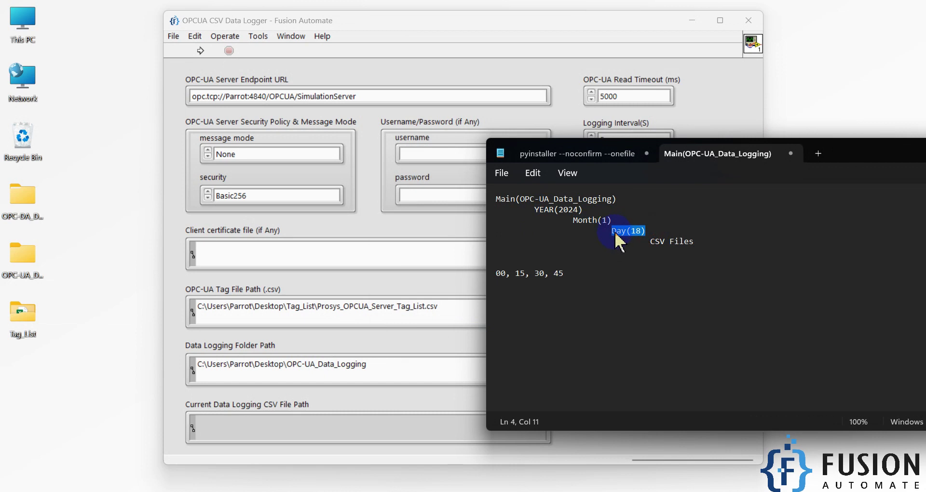
left_click_drag(696, 241, 665, 241)
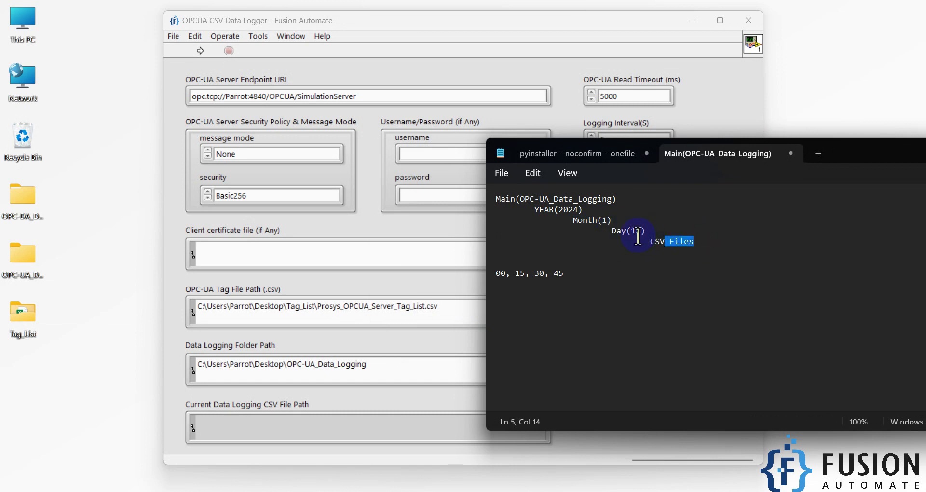
left_click(641, 232)
key("BackSpace")
type("9")
double_click(640, 232)
left_click_drag(698, 241, 651, 242)
Examine the 00, 15, 30, 45 minute marks and the complete main, year, month, day folder hierarchy in the note
left_click(465, 17)
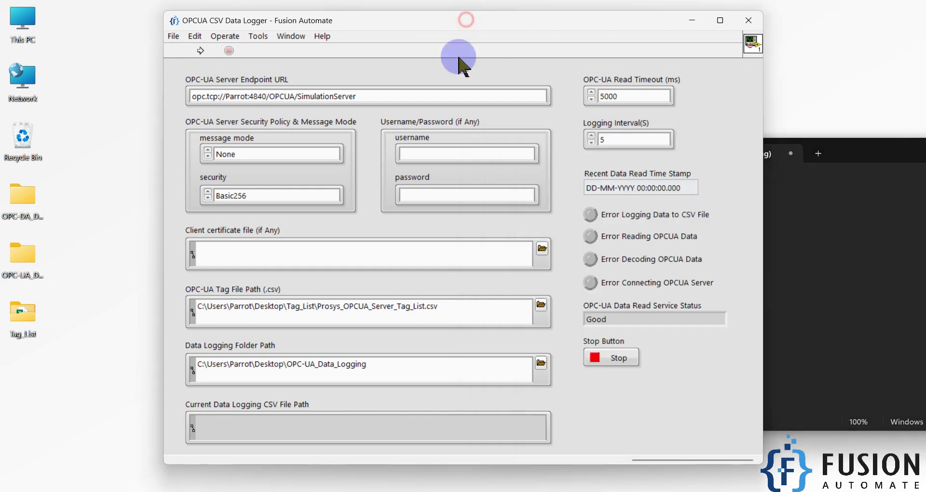
left_click(845, 210)
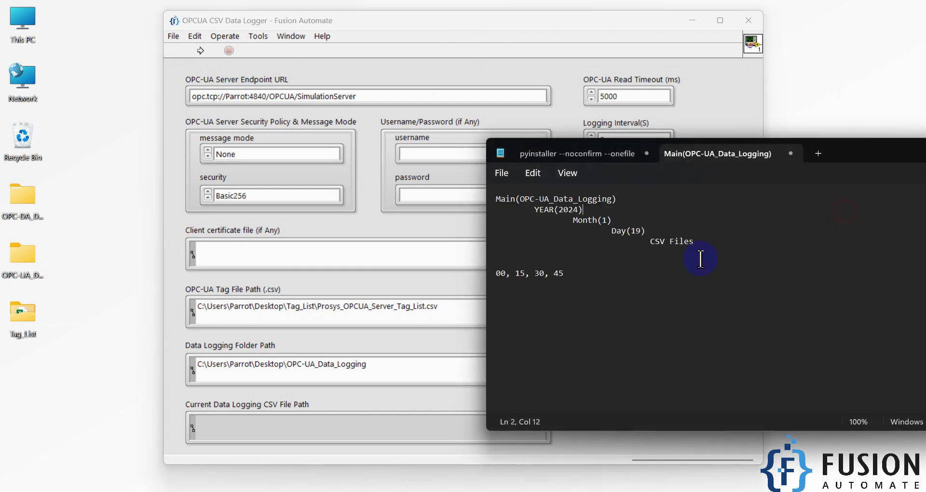
double_click(501, 273)
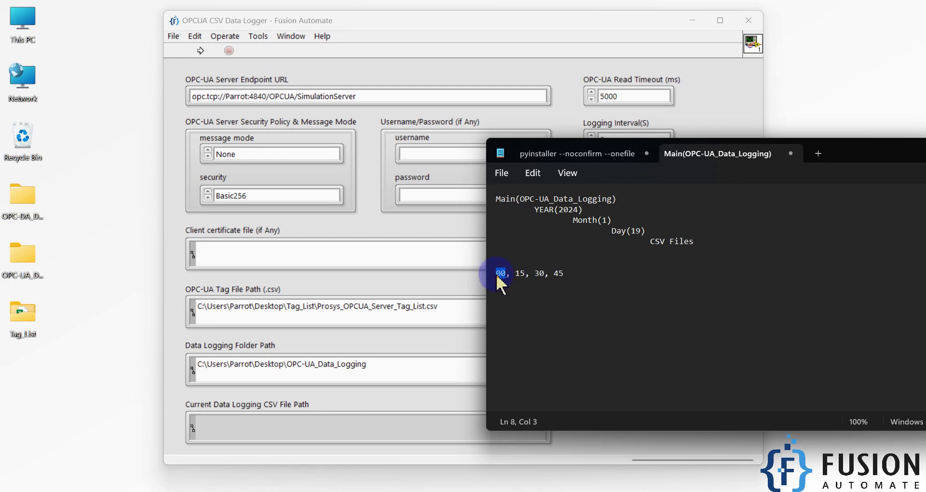
double_click(520, 273)
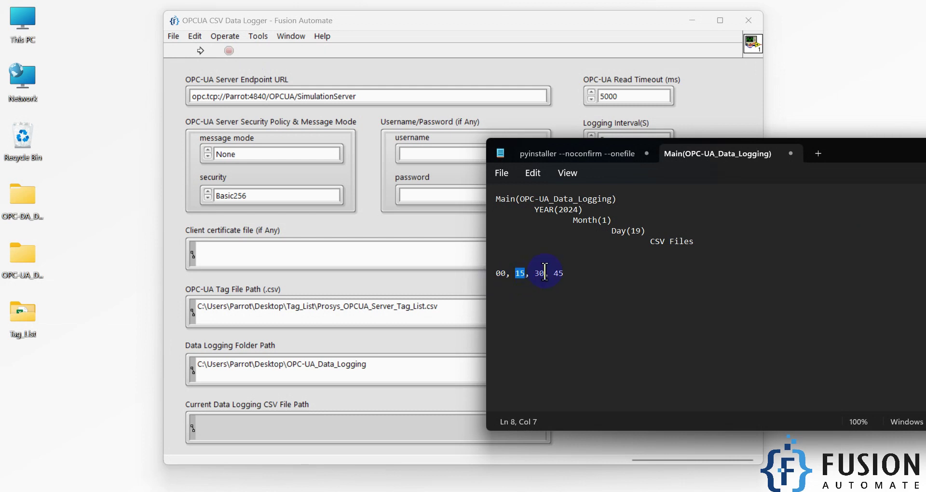
double_click(540, 273)
double_click(558, 273)
double_click(539, 274)
double_click(556, 274)
double_click(502, 274)
left_click_drag(589, 283, 478, 195)
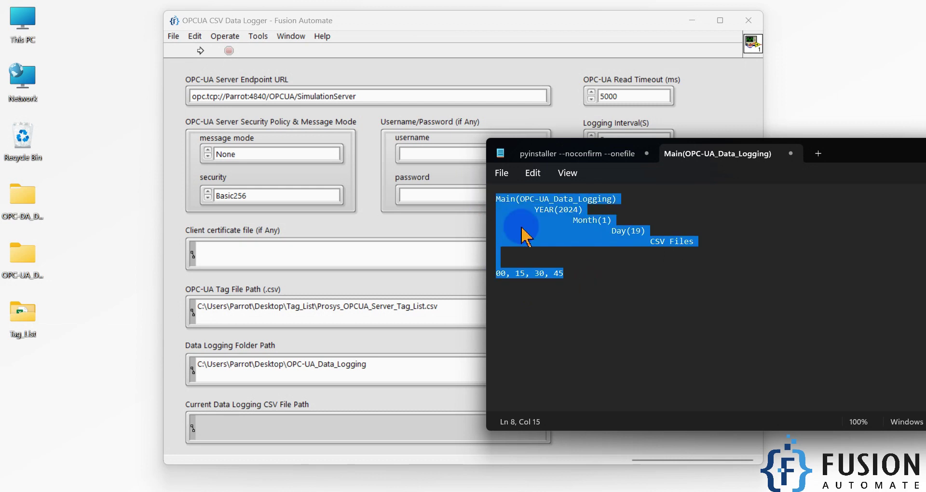
left_click(563, 238)
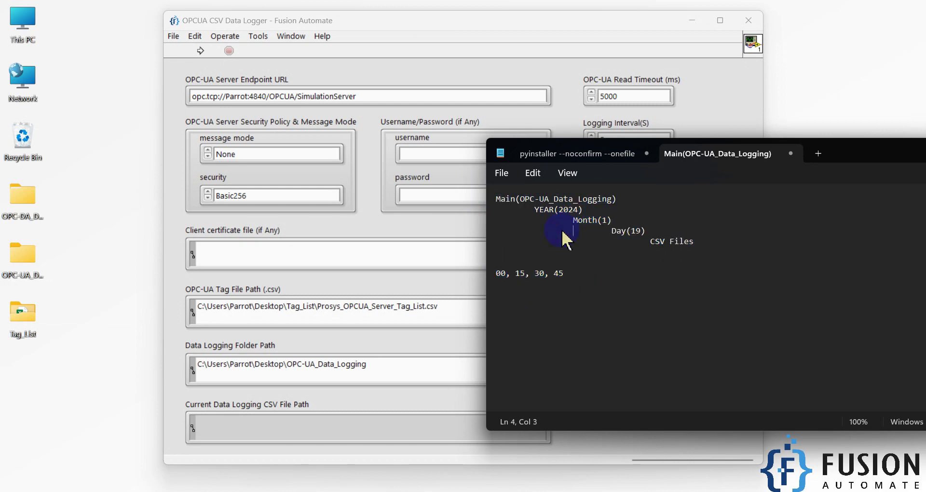
double_click(567, 210)
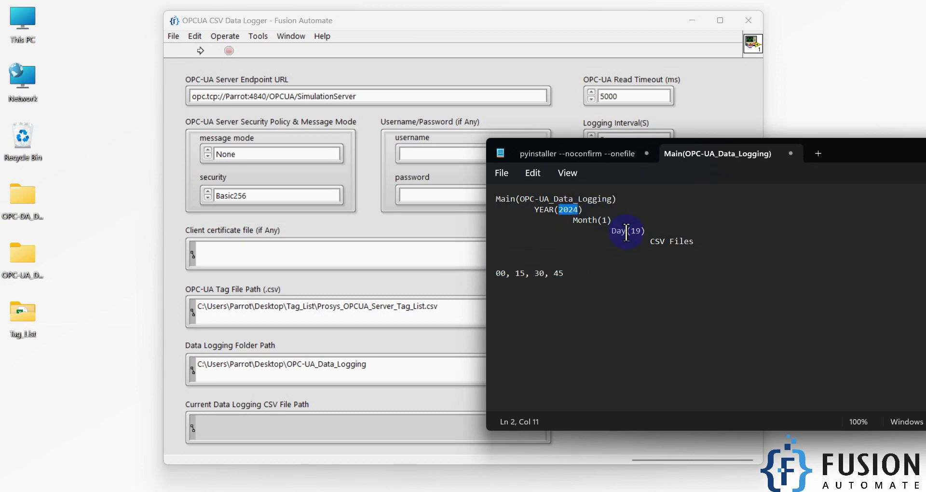
left_click_drag(704, 245, 499, 197)
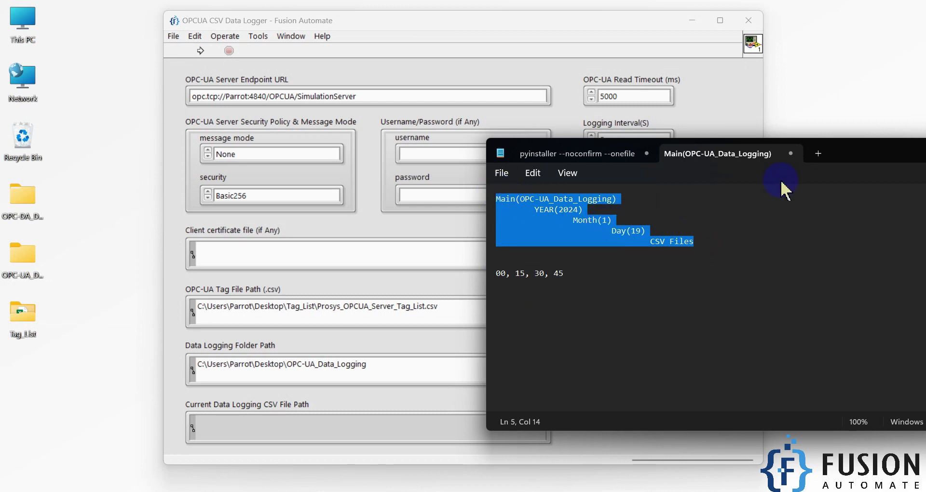
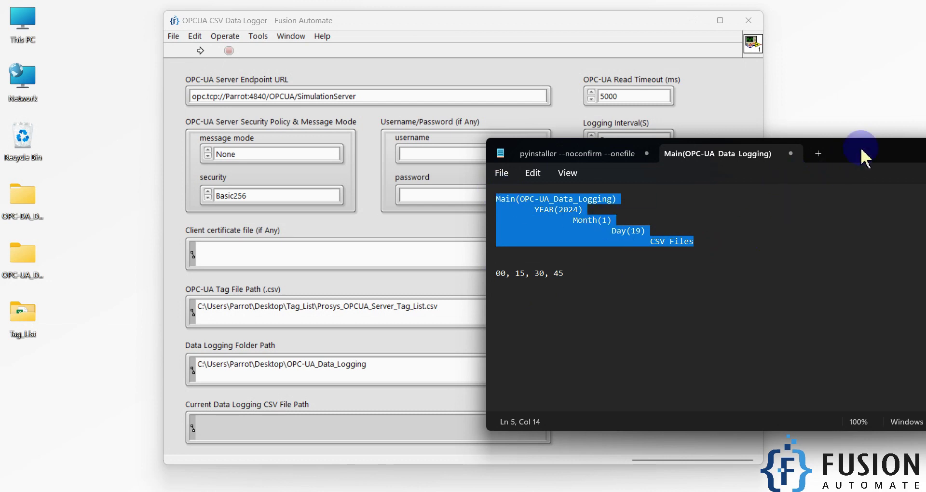
Put the Notepad note away, run the data logger and check its recent data read time stamp
left_click_drag(863, 157, 496, 155)
left_click(632, 153)
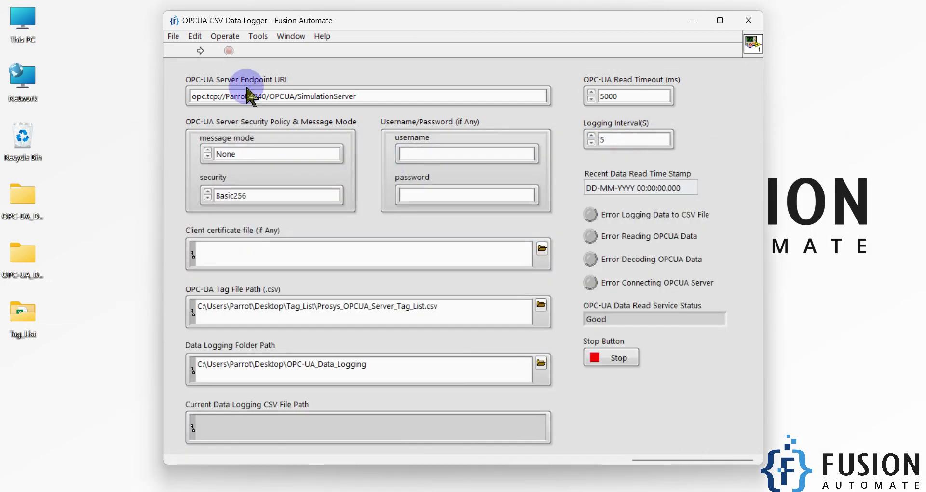
left_click(200, 50)
left_click_drag(436, 34, 477, 26)
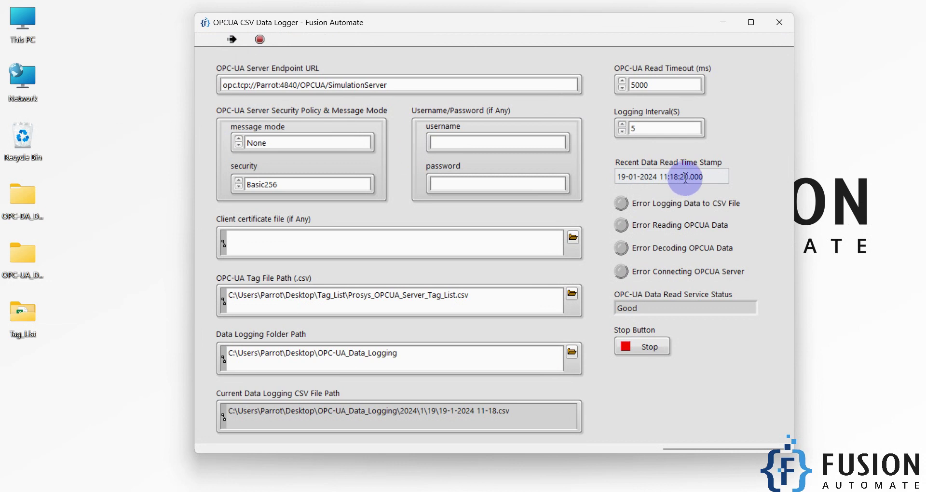
left_click(689, 181)
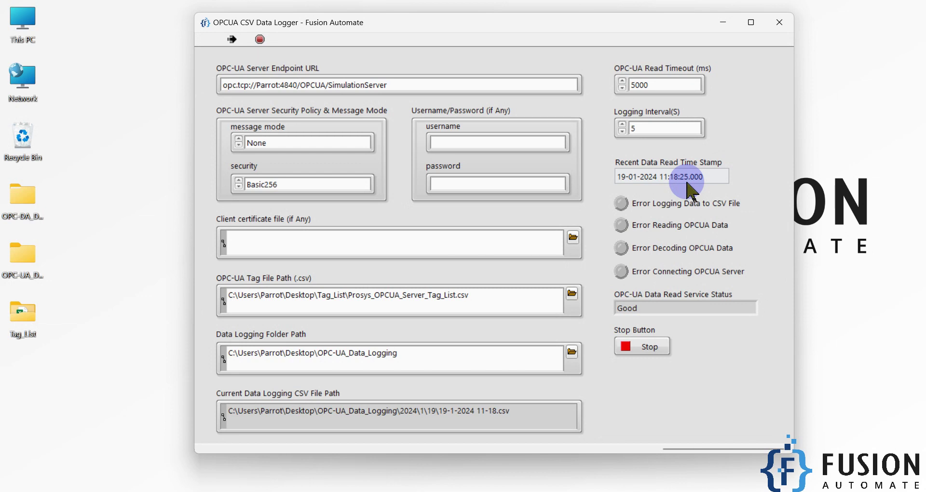
Open the desktop's OPC-UA_Data_Logging folder and go through 2024 and 1 to the day folder 19
left_click(23, 254)
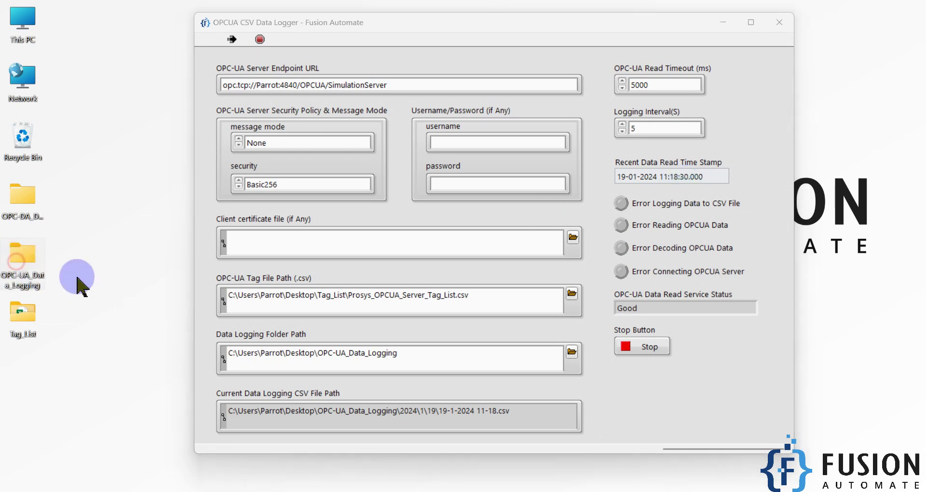
double_click(23, 260)
left_click(164, 115)
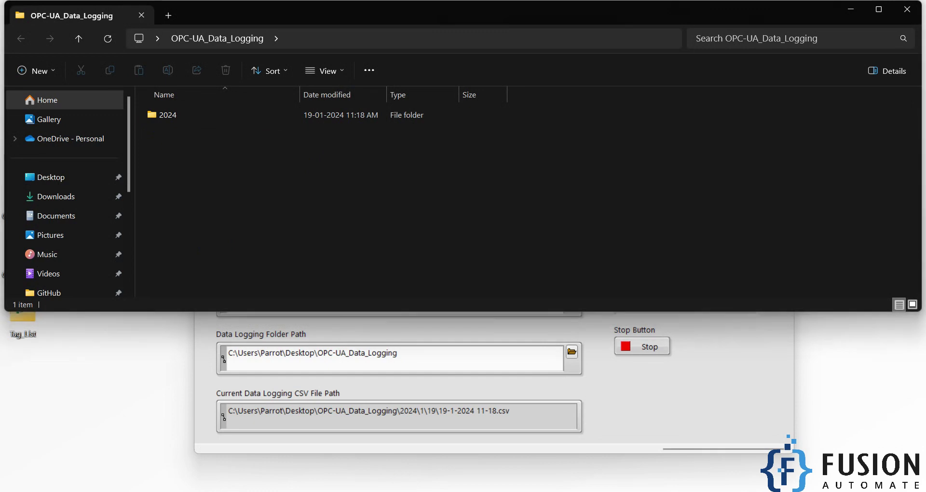
key("alt+Tab")
left_click(192, 216)
double_click(182, 116)
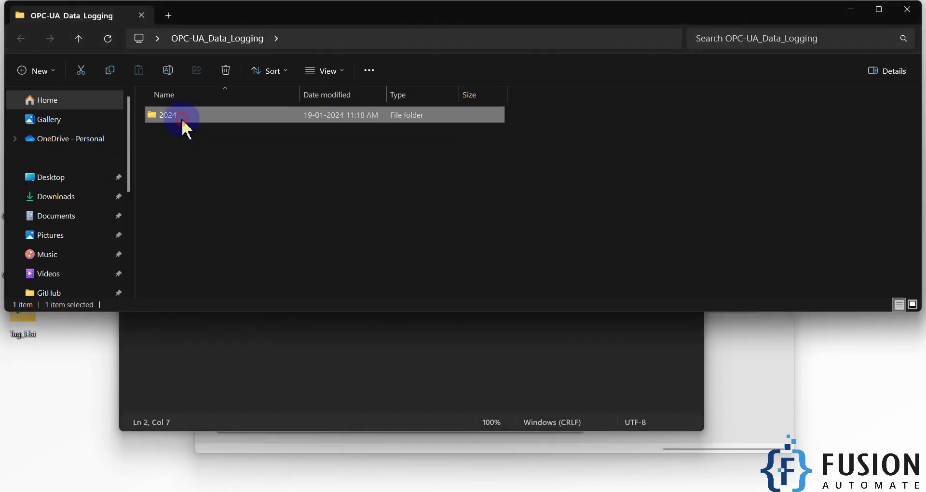
left_click(181, 115)
double_click(182, 116)
double_click(182, 117)
left_click(292, 121)
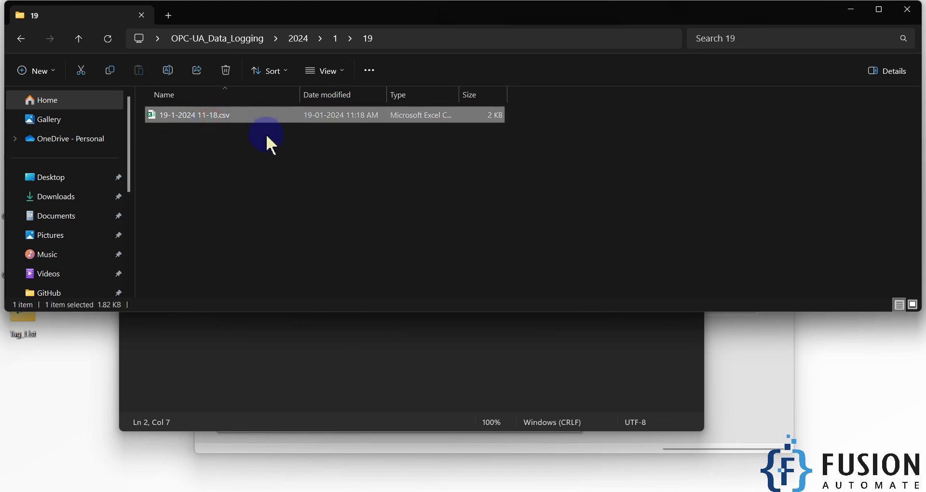
Compare the logger's current CSV file path and time stamp with the CSV file in the day folder
left_click(428, 376)
left_click(639, 149)
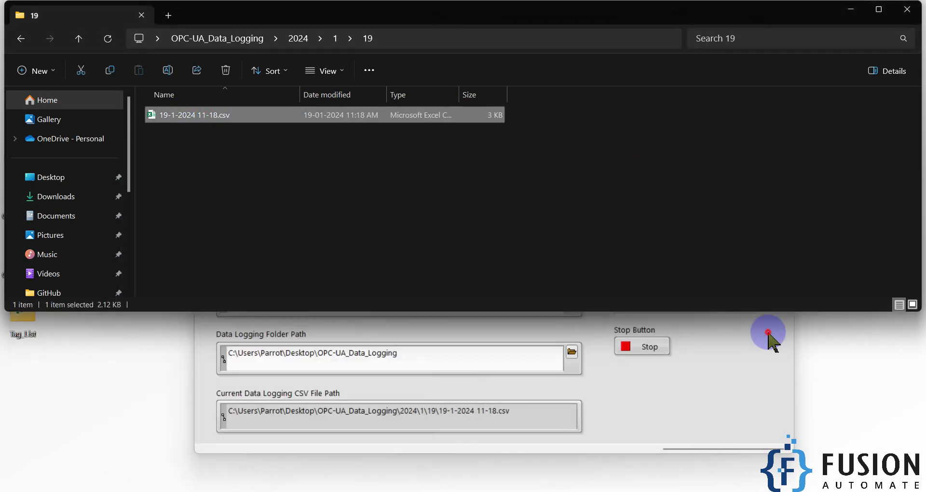
left_click(767, 333)
left_click_drag(429, 24, 516, 49)
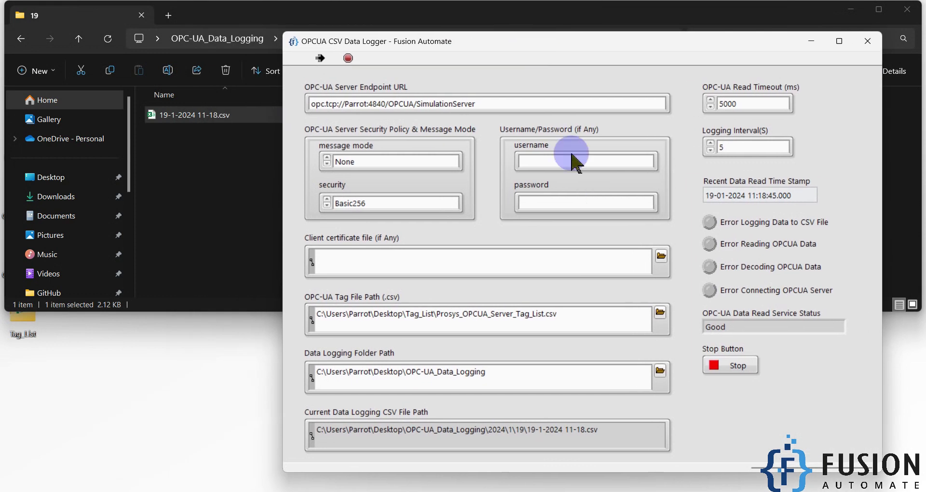
left_click(245, 207)
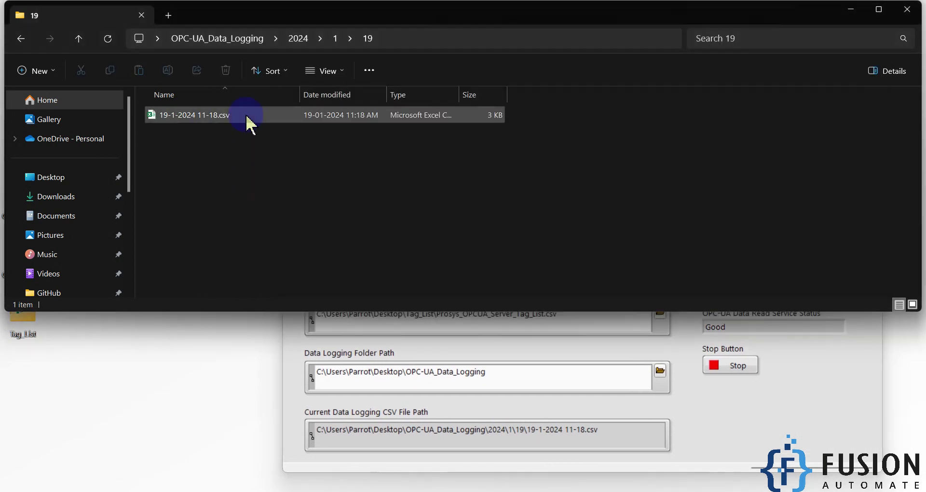
left_click(723, 468)
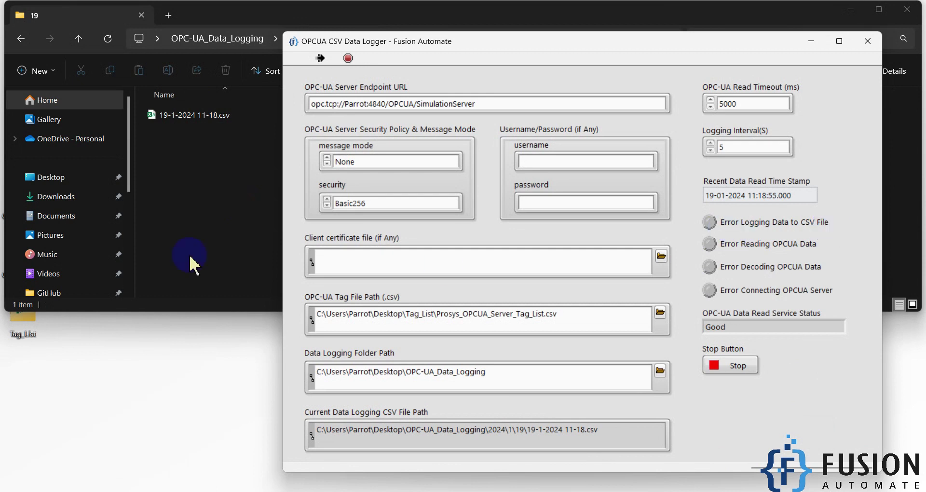
left_click(162, 193)
left_click(205, 118)
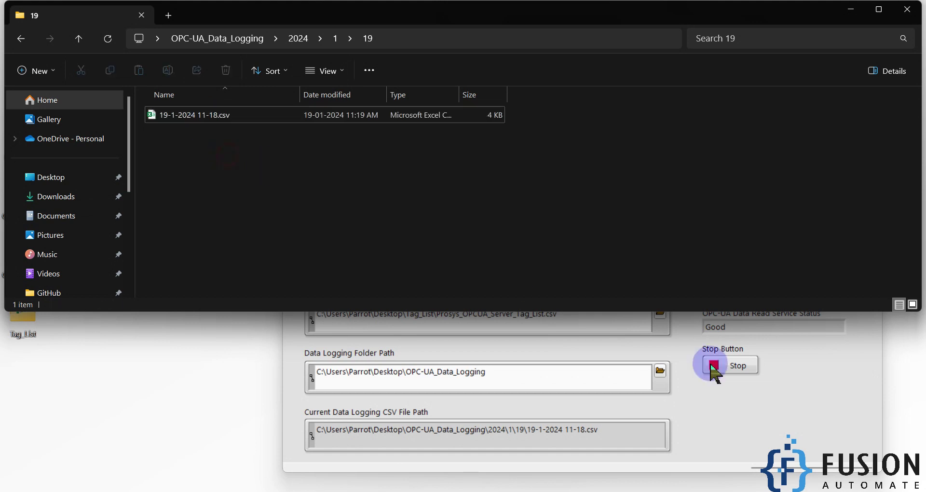
View the live log 19-1-2024 11-18.csv in Excel, check the logger's error indicators meanwhile, and close the workbook
double_click(233, 129)
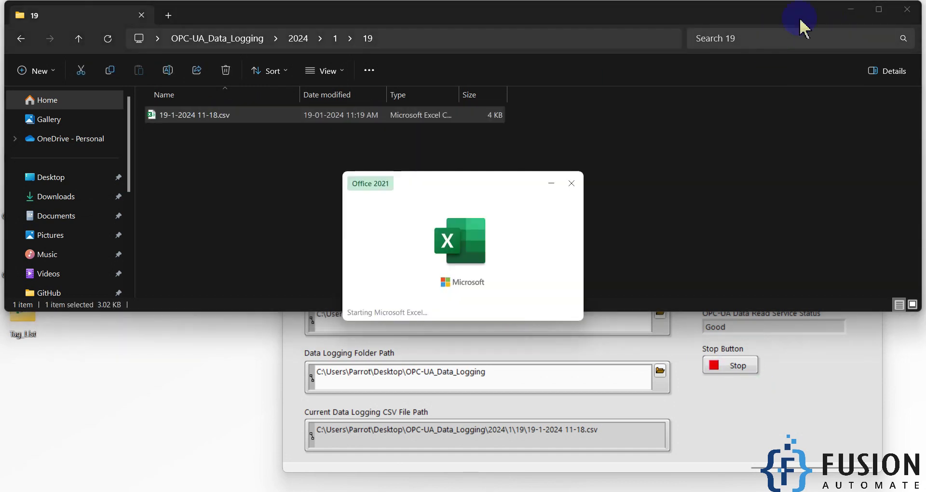
double_click(682, 20)
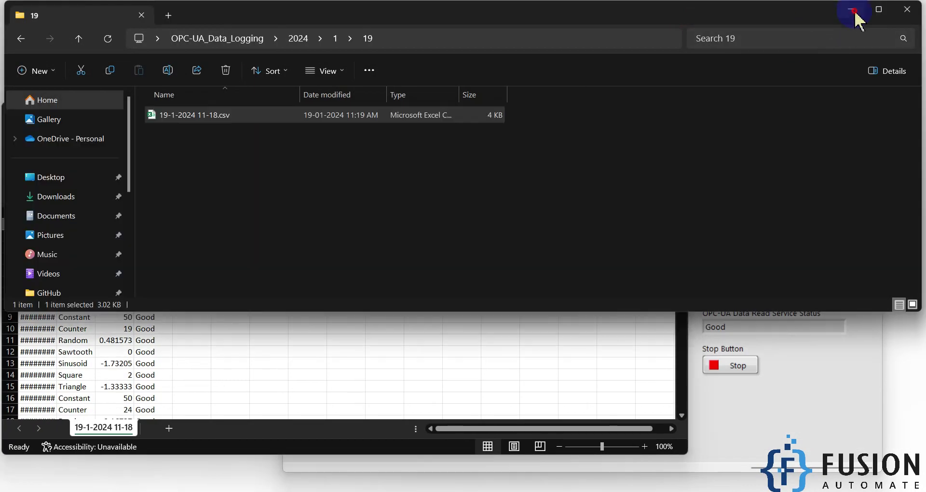
left_click(851, 11)
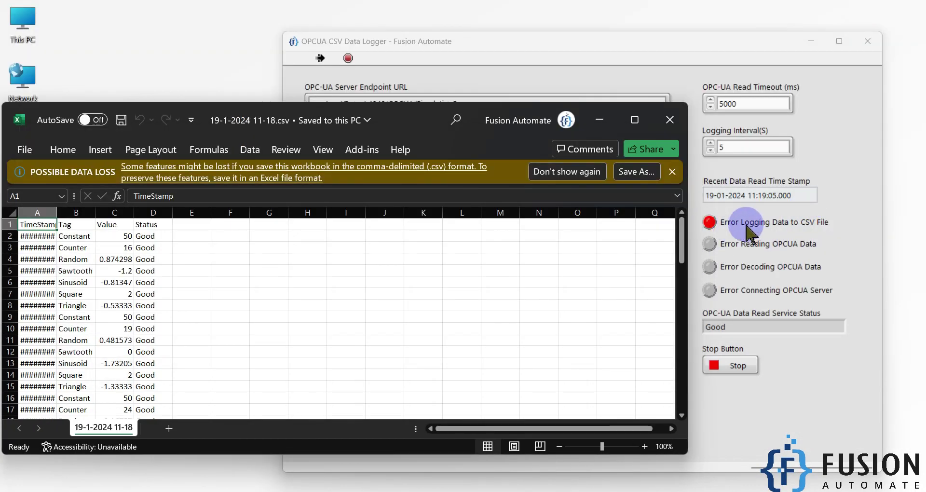
left_click(670, 120)
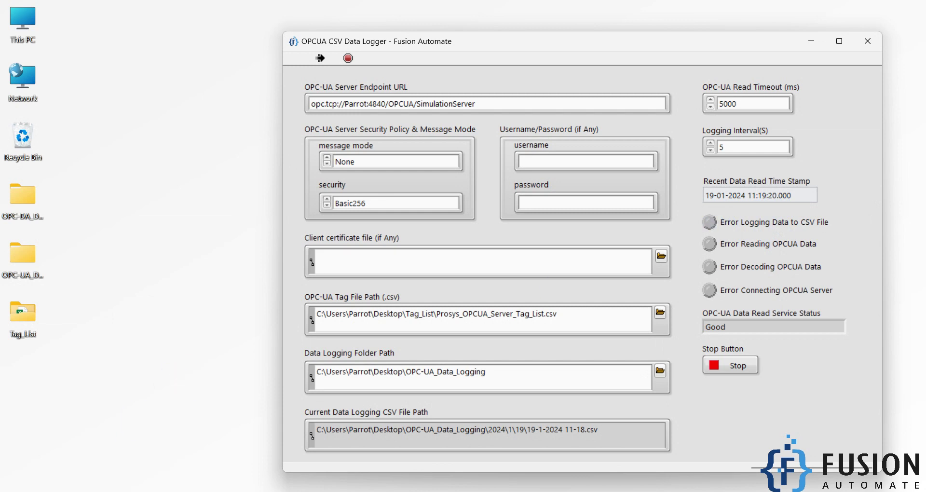
Return to the day folder 19 and duplicate 19-1-2024 11-18.csv in the same folder
left_click(195, 489)
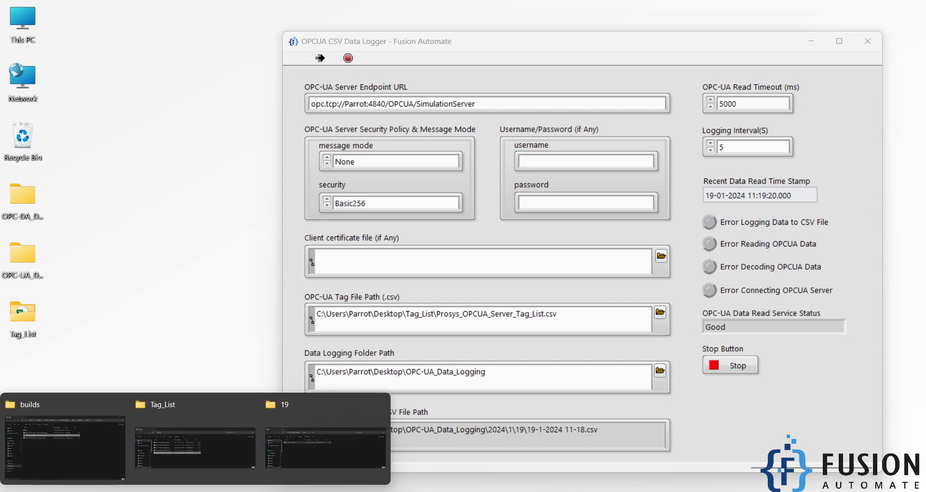
left_click(284, 444)
key("ctrl+c")
key("ctrl+v")
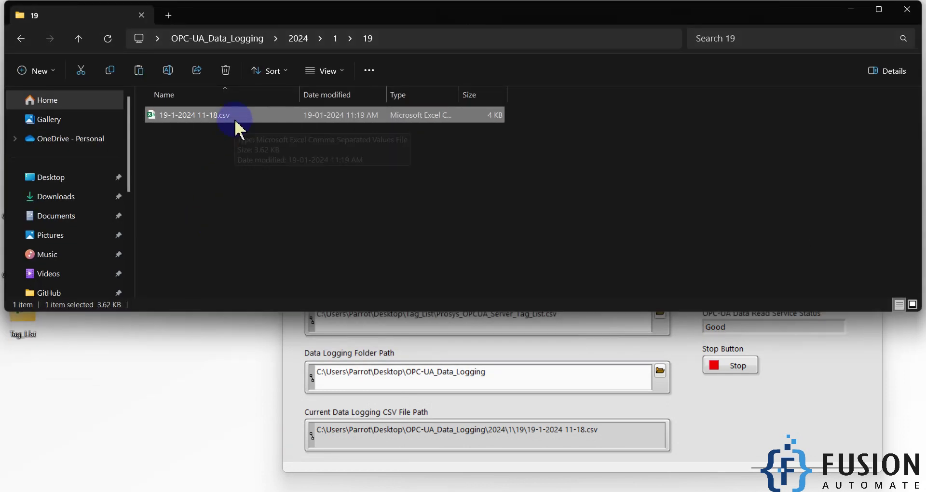
left_click(260, 156)
left_click(249, 114)
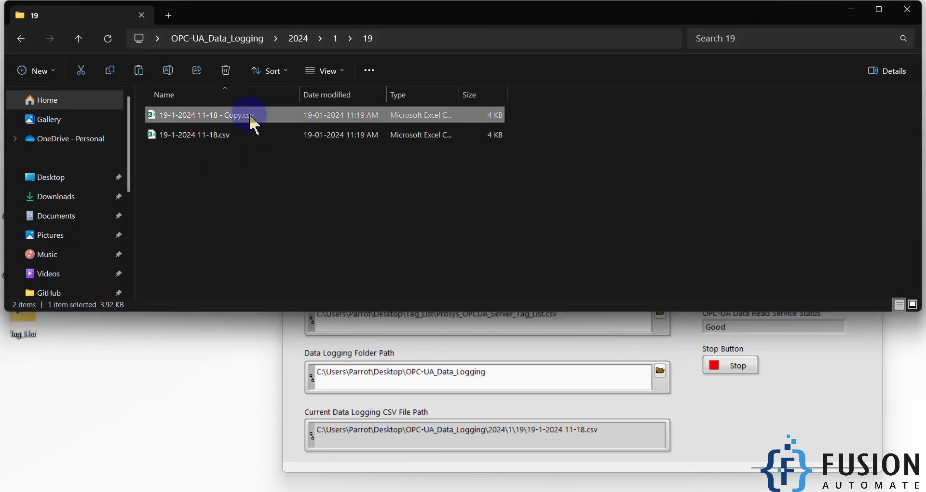
Open the CSV copy in a maximized Excel window and fit the TimeStamp column to its contents
double_click(251, 117)
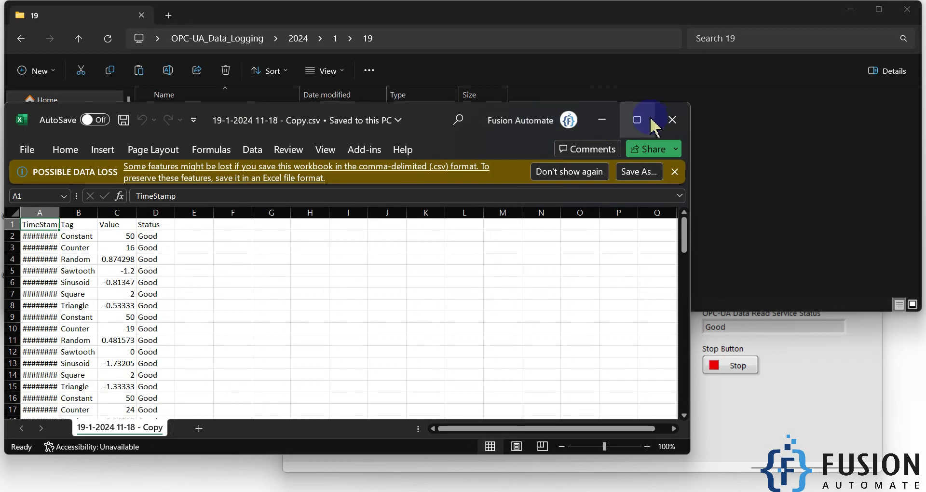
left_click(653, 126)
left_click(346, 246)
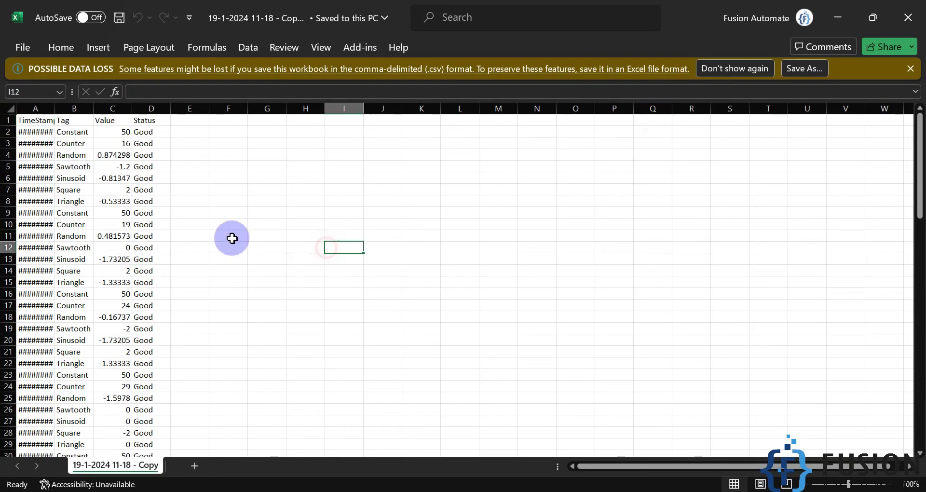
double_click(54, 108)
left_click(104, 105)
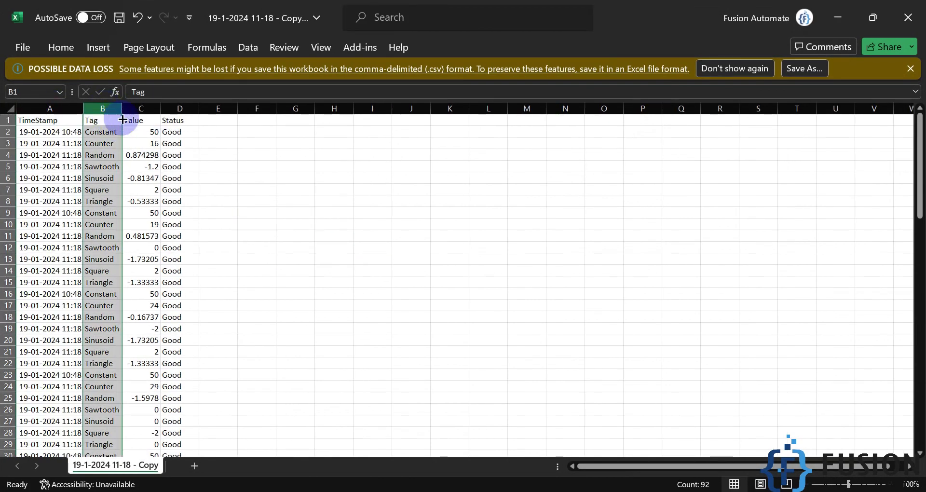
Convert the logged data range A1:D92 into a table with headers
left_click(141, 108)
left_click(187, 107)
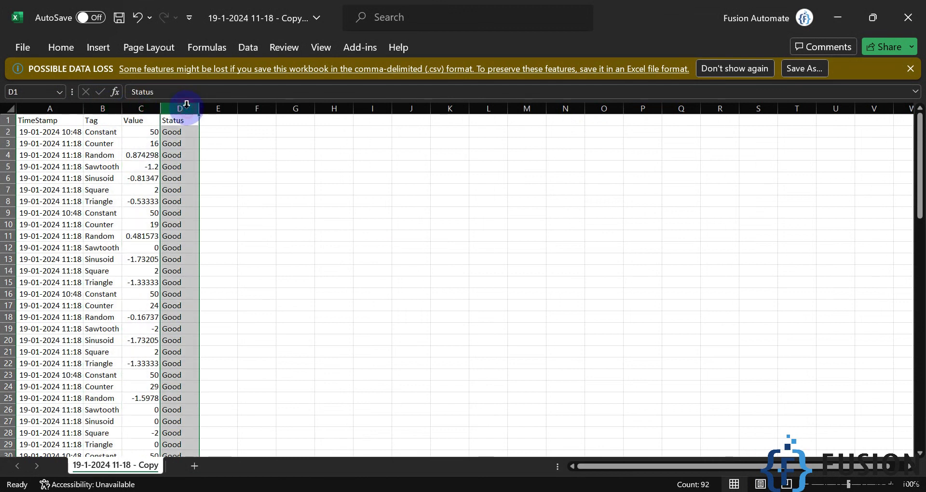
left_click(109, 124)
key("ctrl+t")
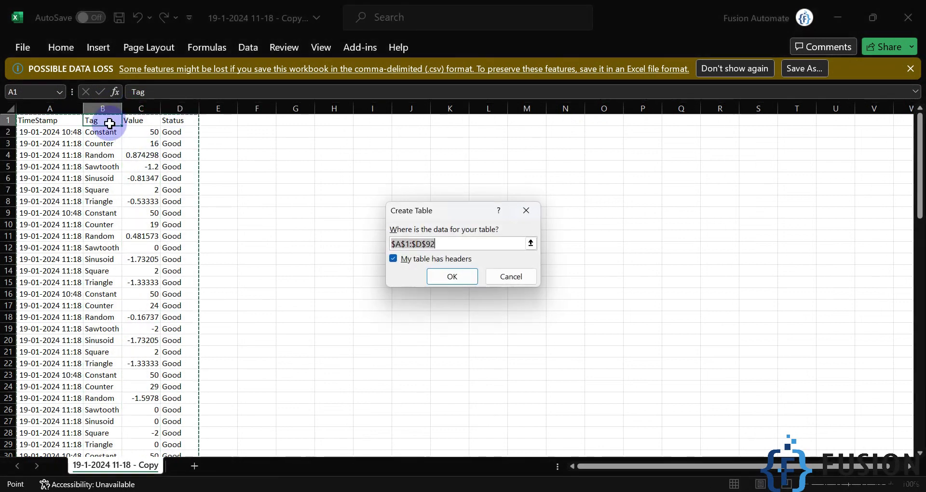
left_click(444, 275)
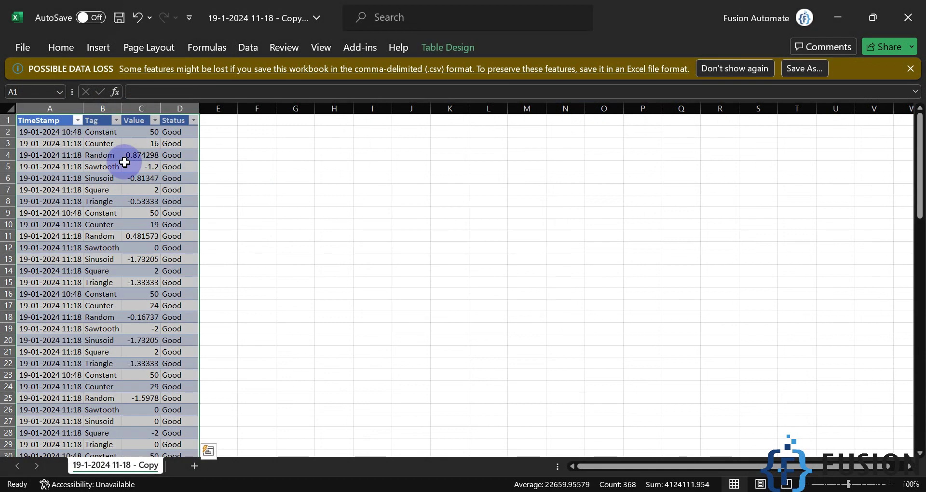
Filter the table's Tag column to show only the Counter entries
left_click(116, 120)
left_click(50, 296)
left_click(53, 323)
left_click(138, 407)
left_click(282, 235)
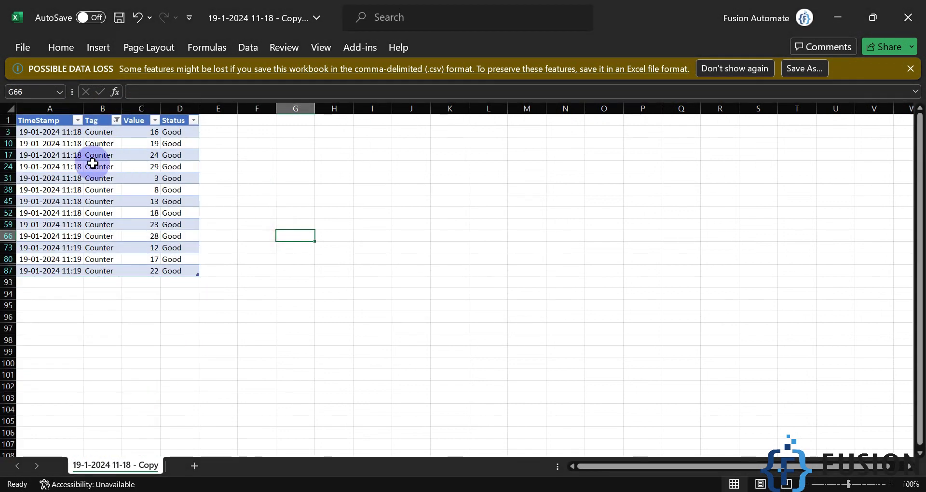
Apply the custom number format dd-mm-yyyy hh:mm:ss to the TimeStamp column
left_click(58, 110)
right_click(57, 110)
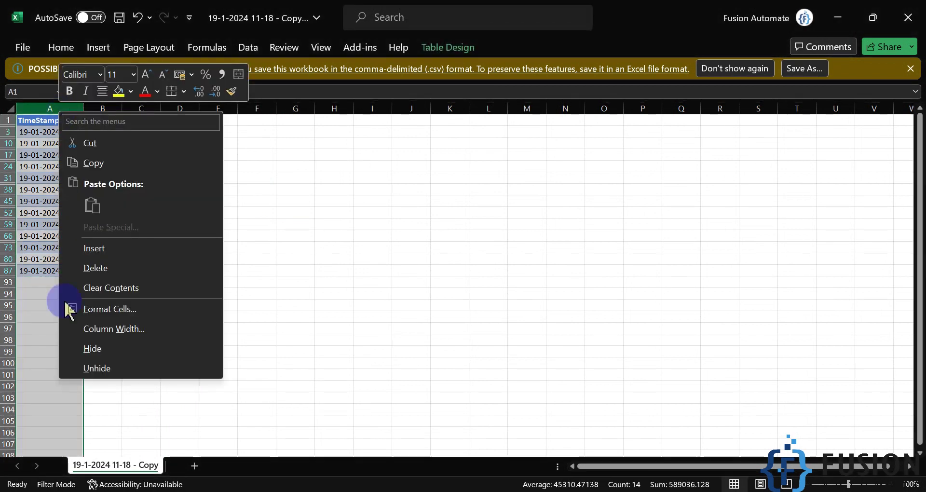
left_click(68, 307)
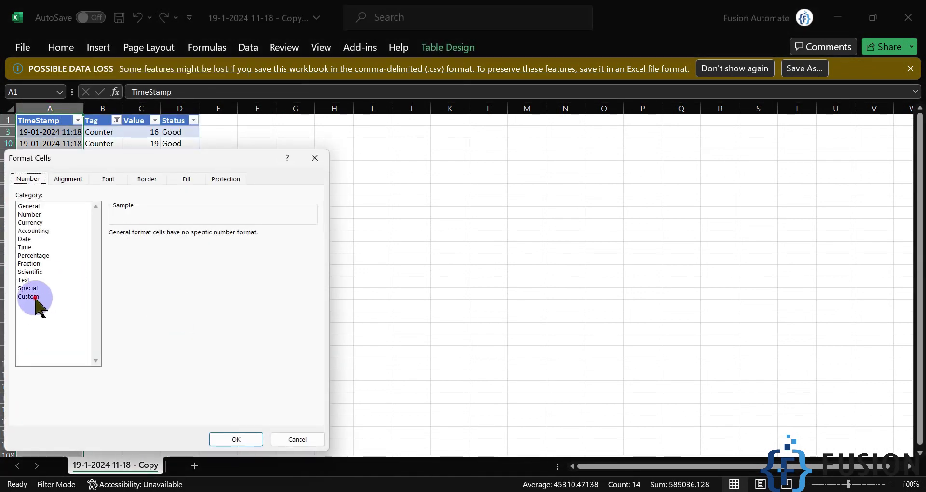
left_click(32, 297)
scroll(146, 321, "down", 4)
scroll(147, 321, "down", 3)
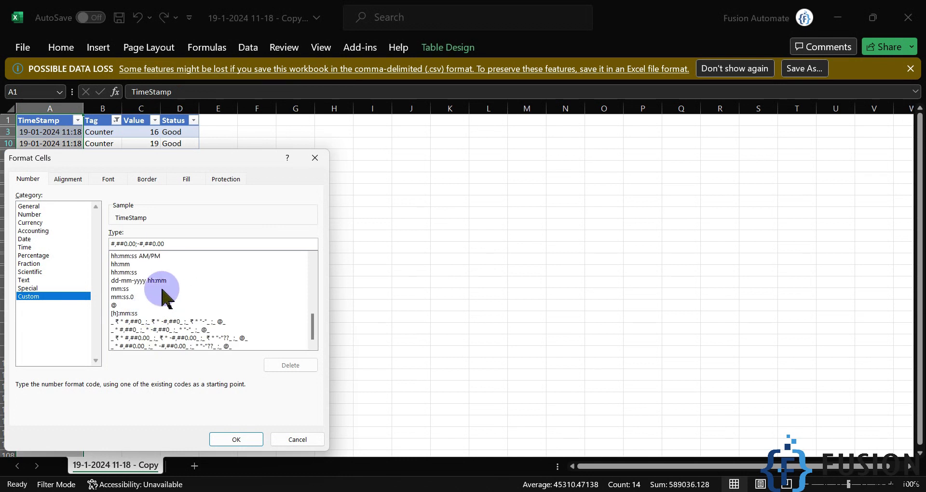
left_click(162, 280)
type(":mm:")
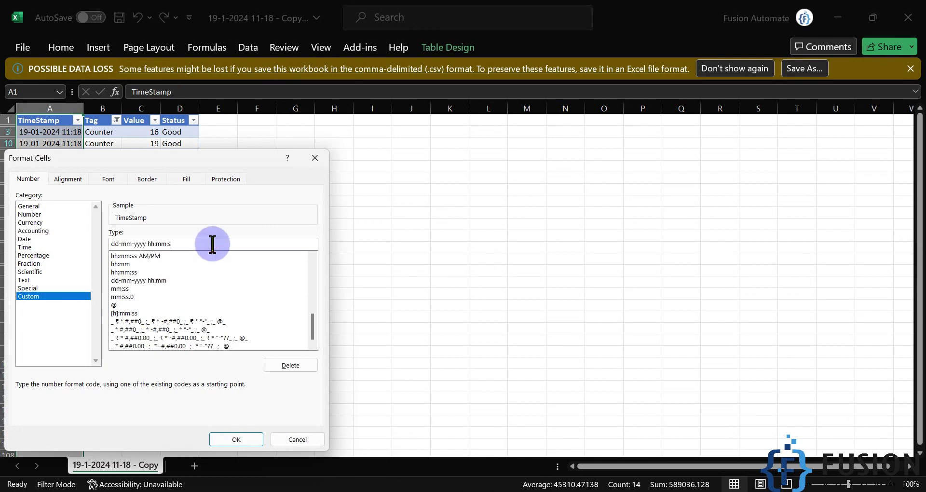
type("s")
key("Return")
left_click(213, 244)
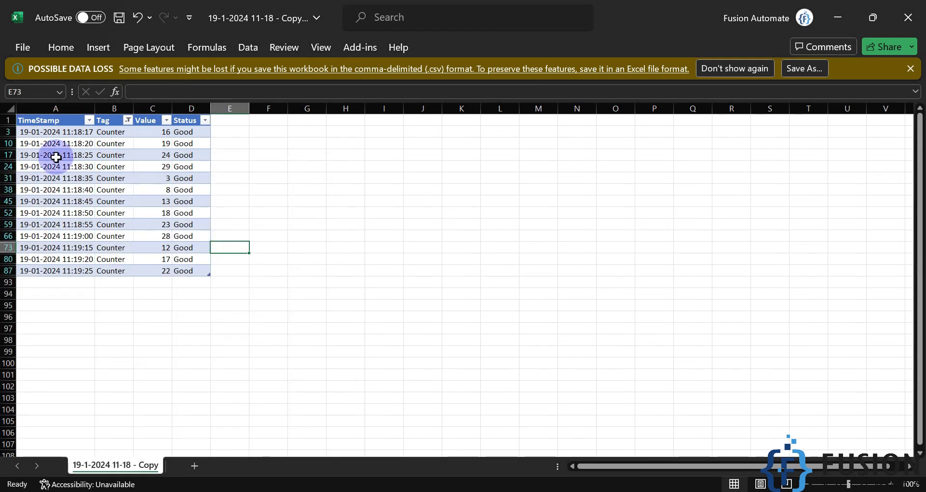
Examine the time stamps of the filtered Counter rows to check the interval between successive log entries
left_click(3, 131)
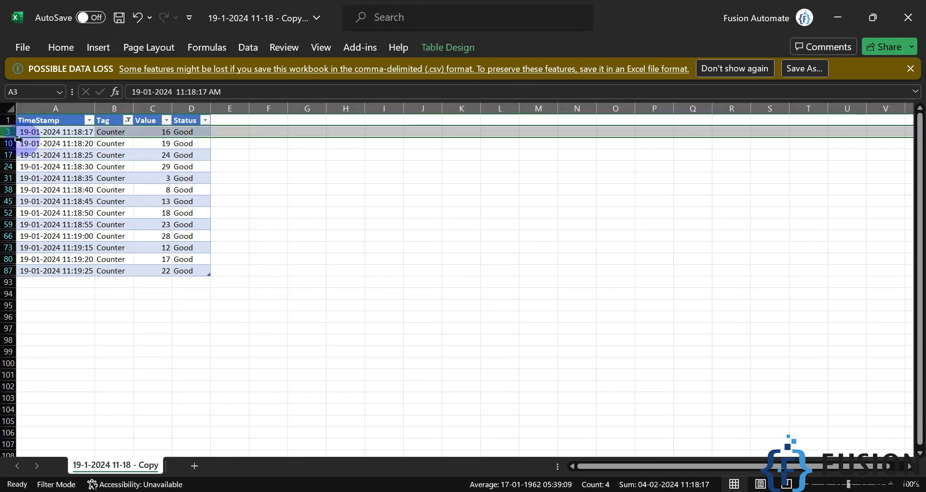
left_click_drag(2, 143, 2, 271)
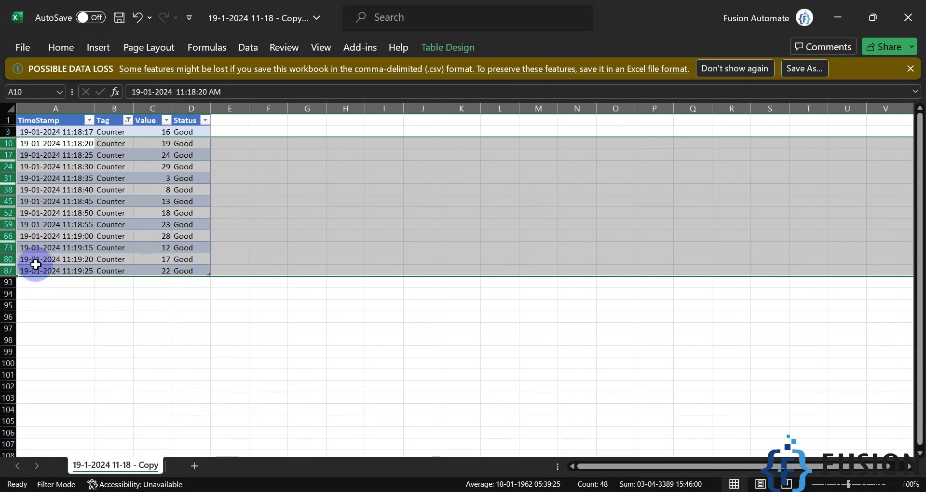
left_click(80, 214)
left_click(76, 143)
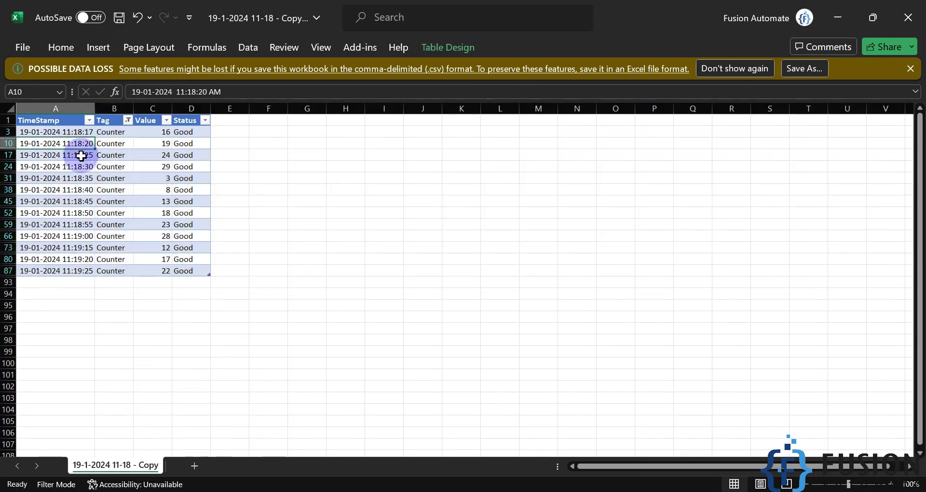
left_click(76, 178)
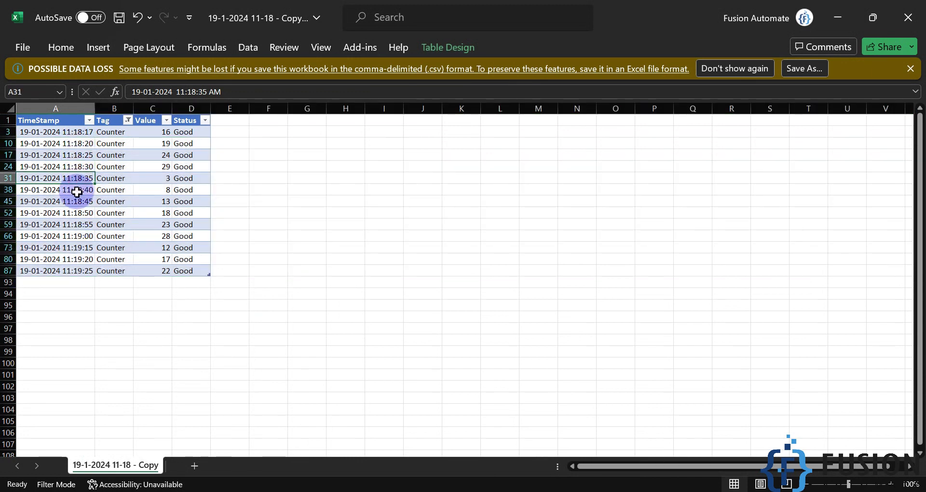
left_click(77, 190)
left_click_drag(182, 269, 59, 135)
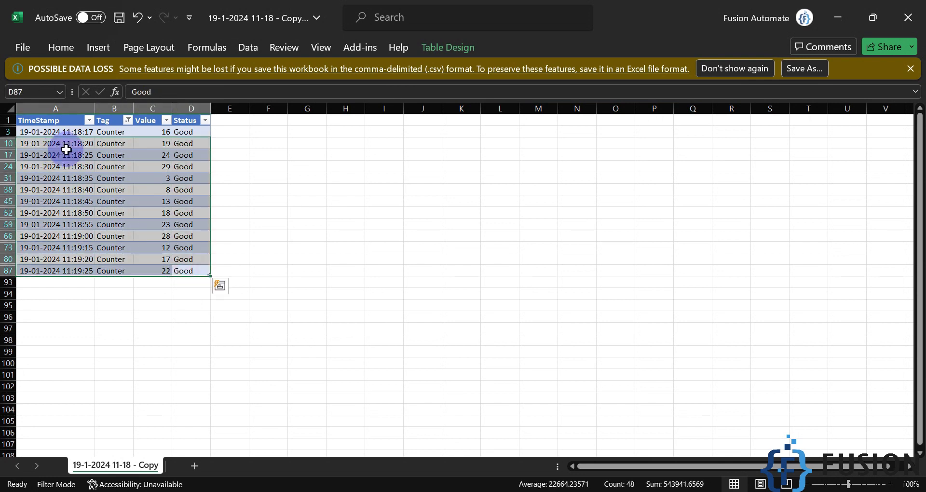
left_click(112, 164)
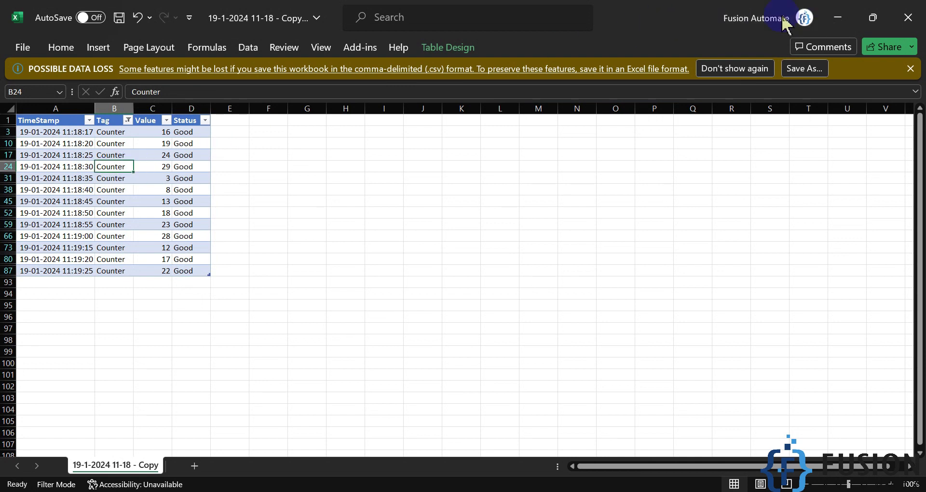
Compare the filtered Counter log with the running logger's logging interval and recent read time stamp, then minimize the workbook
left_click(872, 17)
left_click(850, 11)
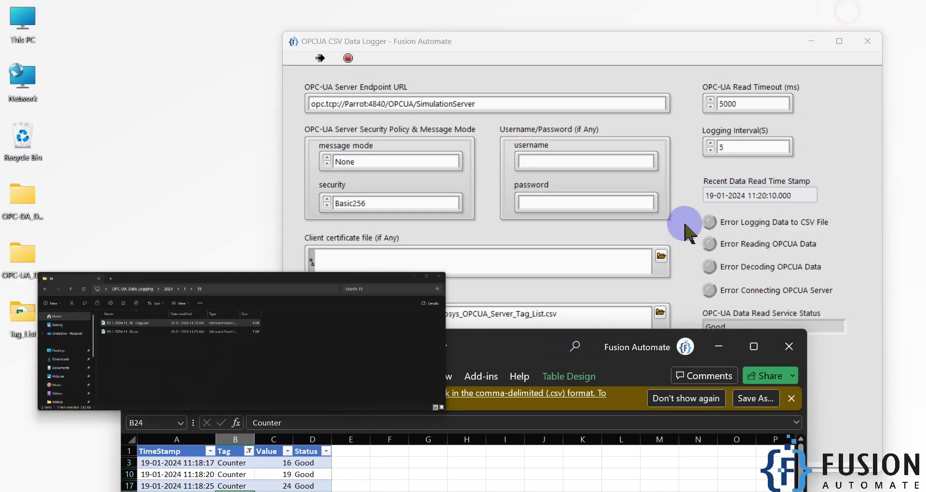
left_click(677, 245)
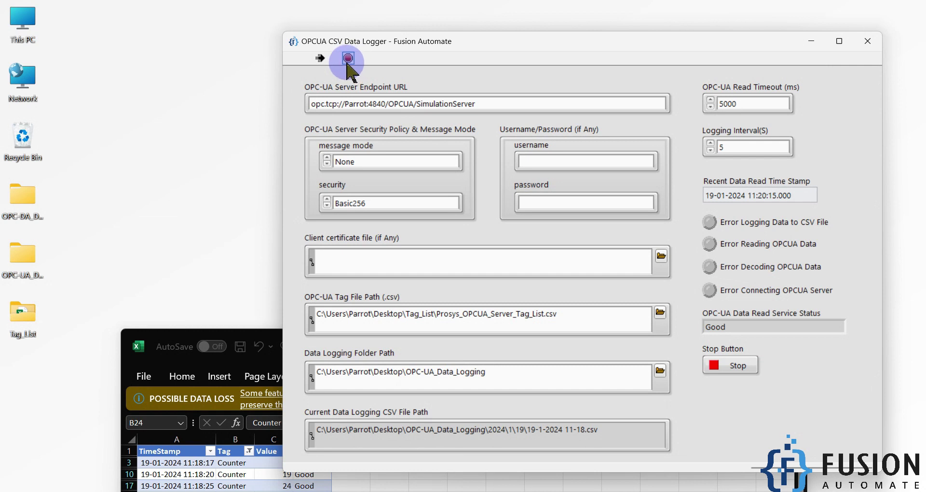
left_click(152, 340)
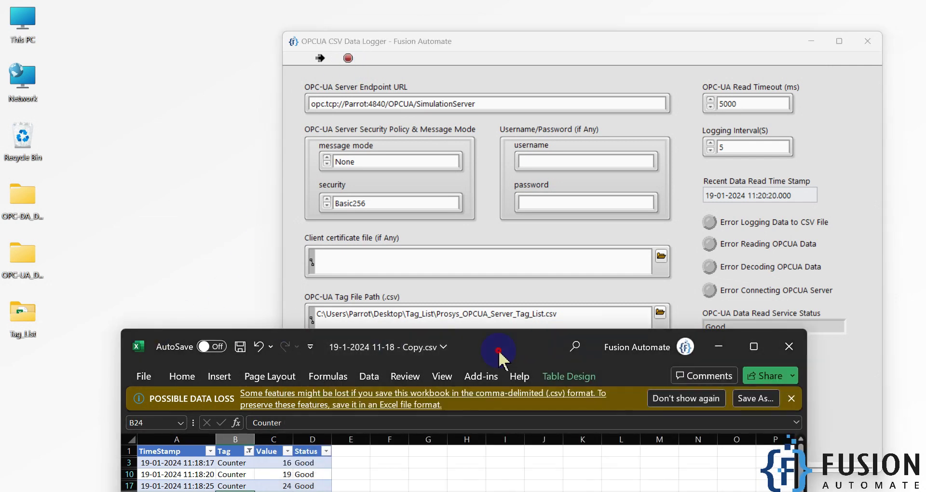
double_click(498, 351)
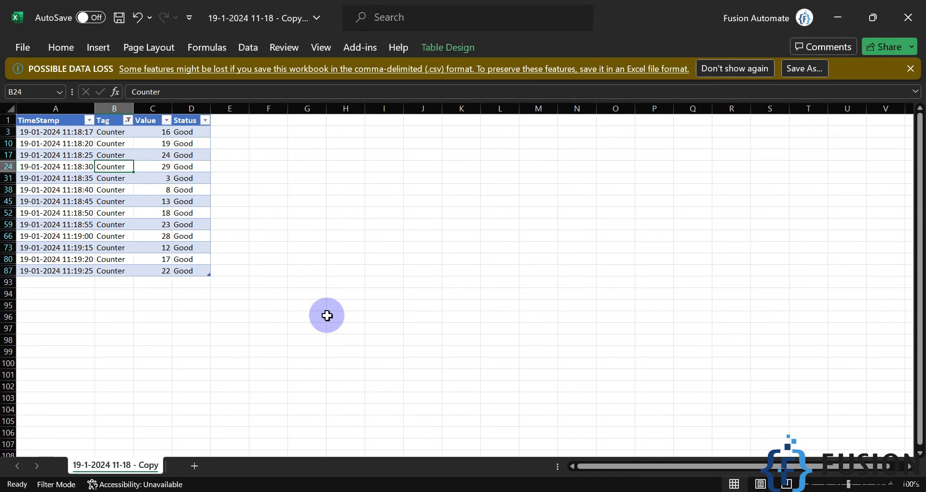
left_click(838, 17)
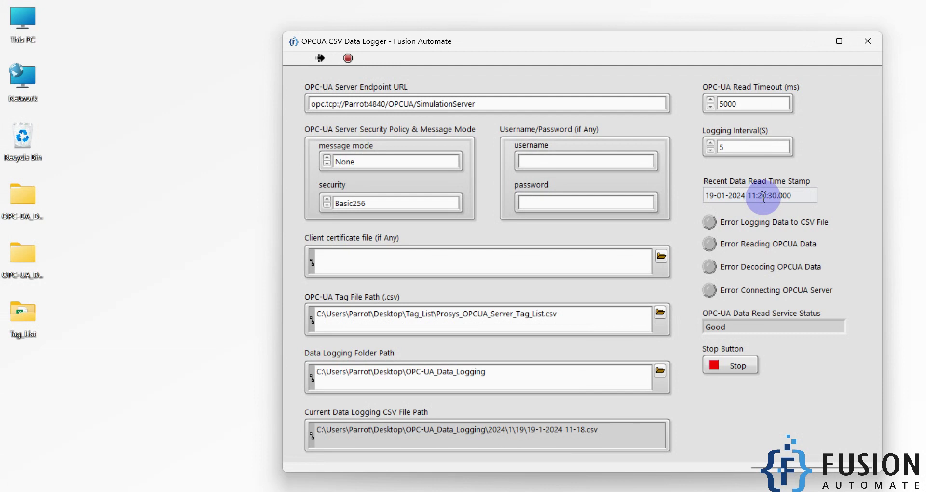
Compare the 00, 15, 30, 45 minute marks in the Notepad notes with the file name in the logger's current CSV path
mouse_move(401, 475)
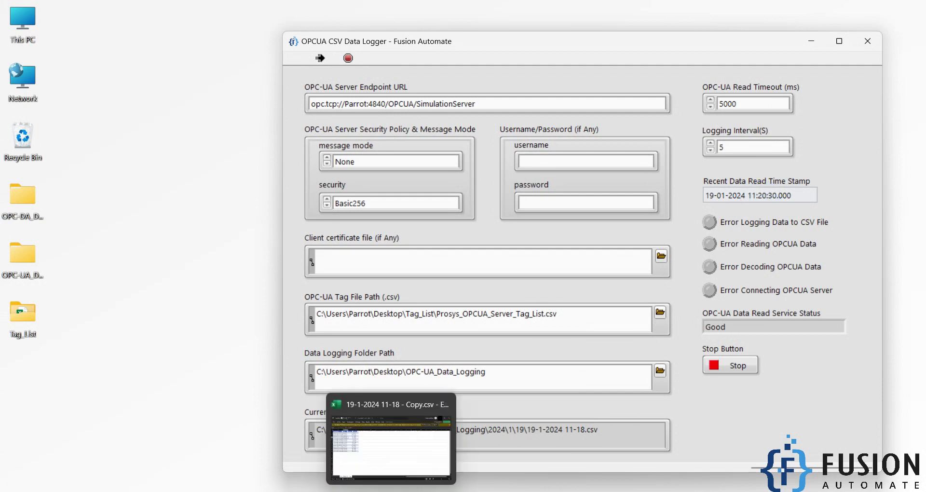
left_click(388, 429)
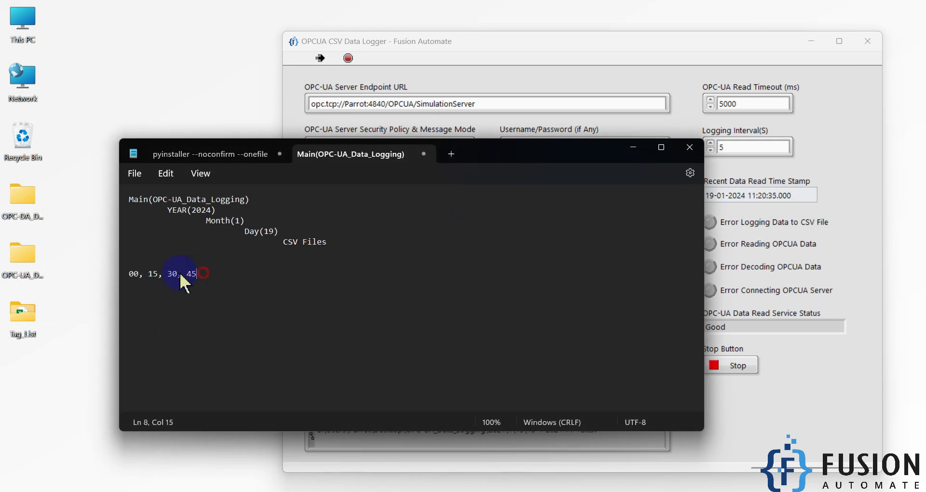
left_click(850, 345)
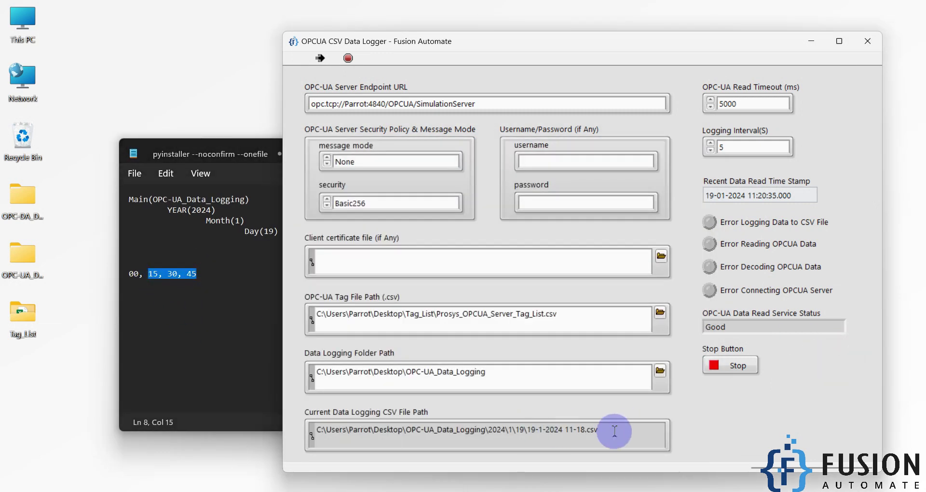
left_click_drag(614, 431, 527, 429)
left_click_drag(412, 426, 309, 433)
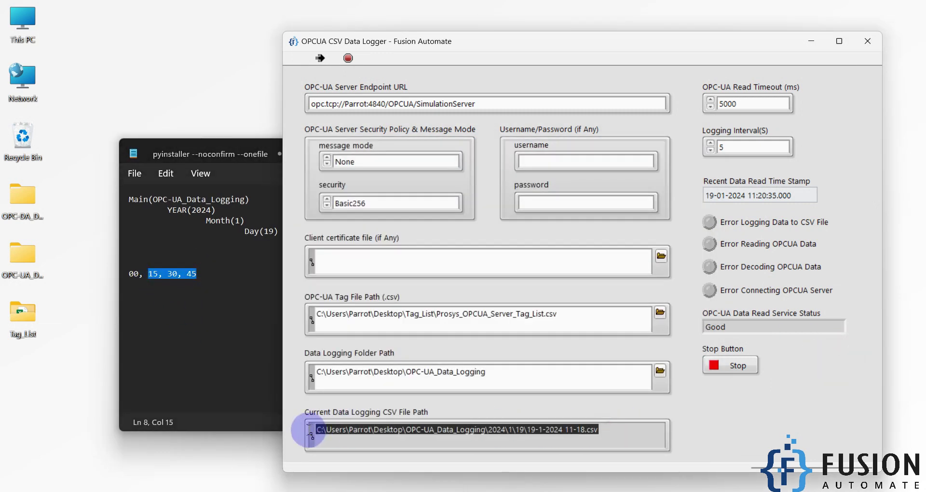
double_click(391, 429)
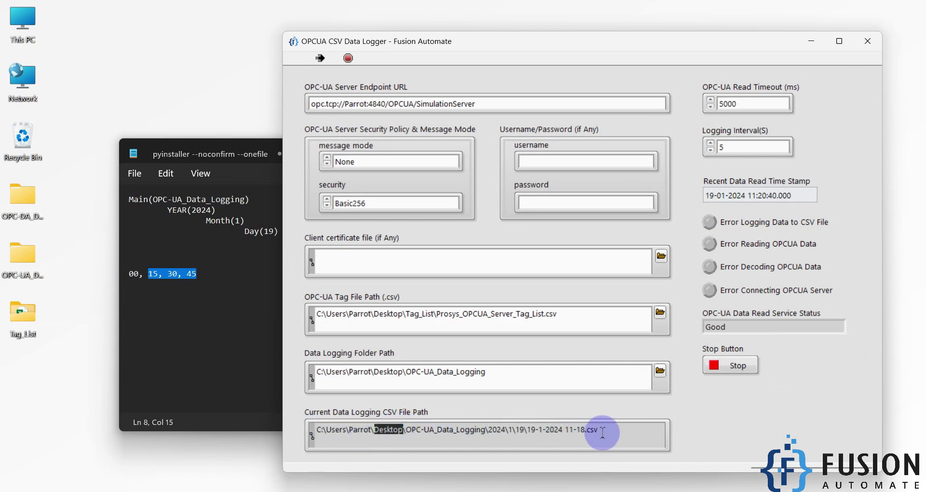
left_click_drag(604, 429, 515, 434)
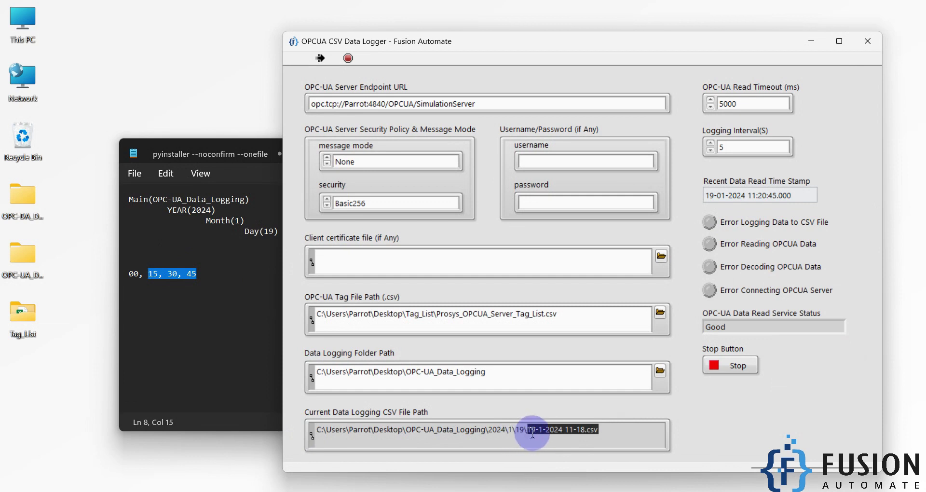
left_click_drag(531, 433, 532, 433)
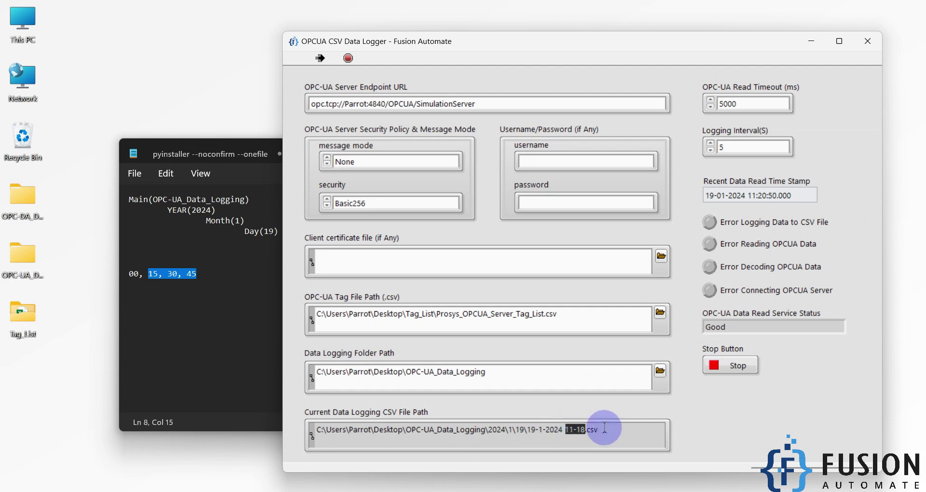
left_click(166, 490)
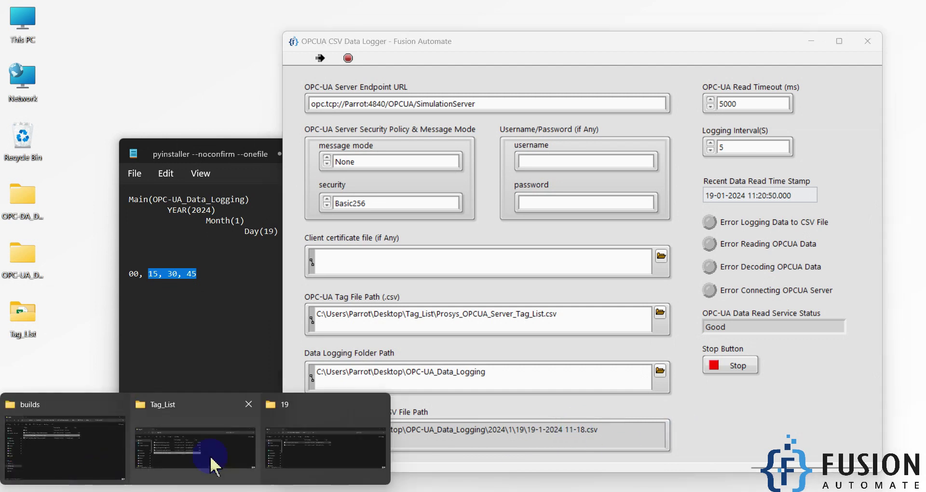
left_click(320, 445)
left_click(225, 139)
left_click(275, 118)
key("Delete")
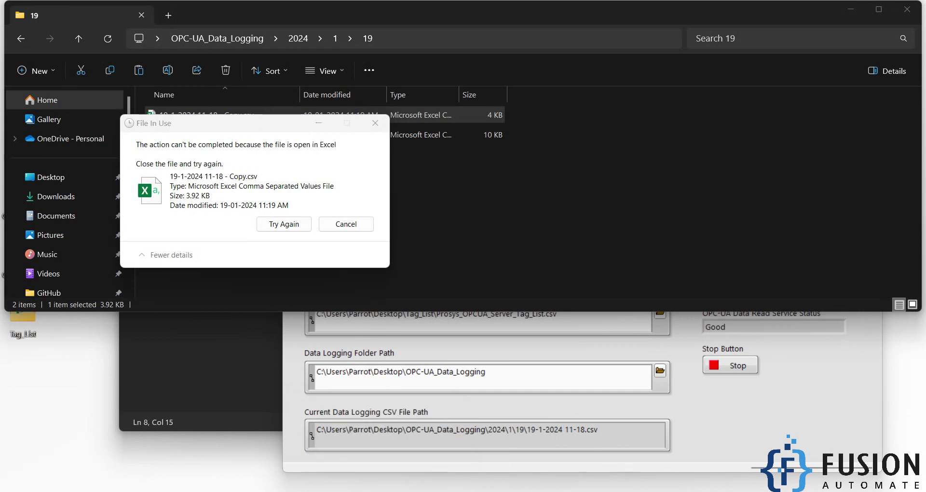
key("alt+Tab")
left_click(908, 18)
left_click(467, 270)
left_click(300, 227)
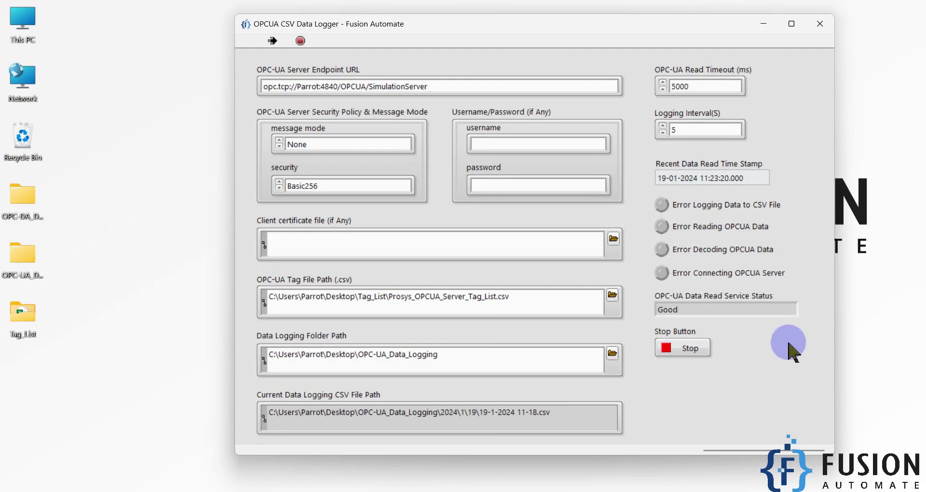
Check the Prosys OPC UA Simulation Server and logger service statuses, then shut down the simulation server
key("alt+Tab")
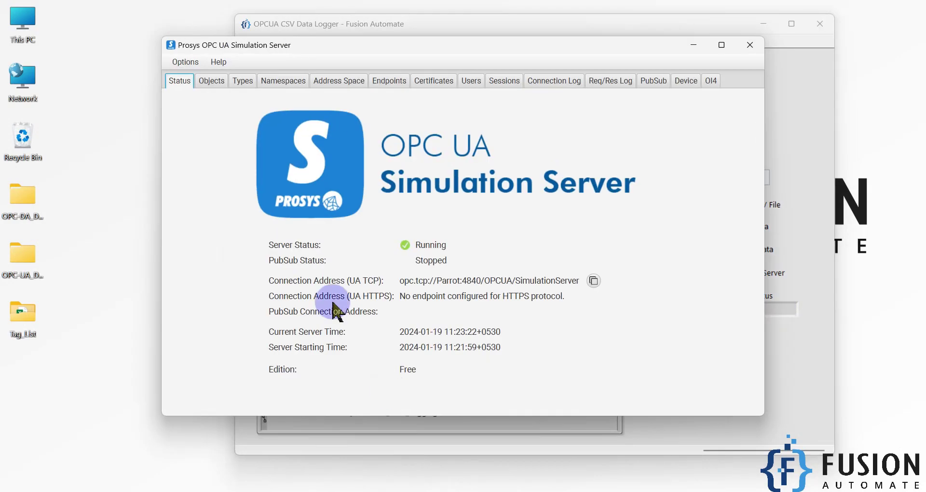
left_click(791, 344)
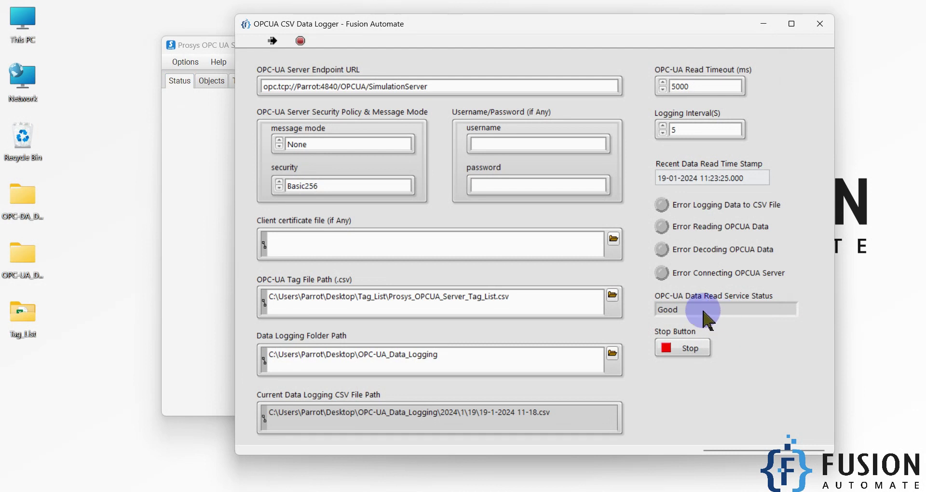
left_click(187, 245)
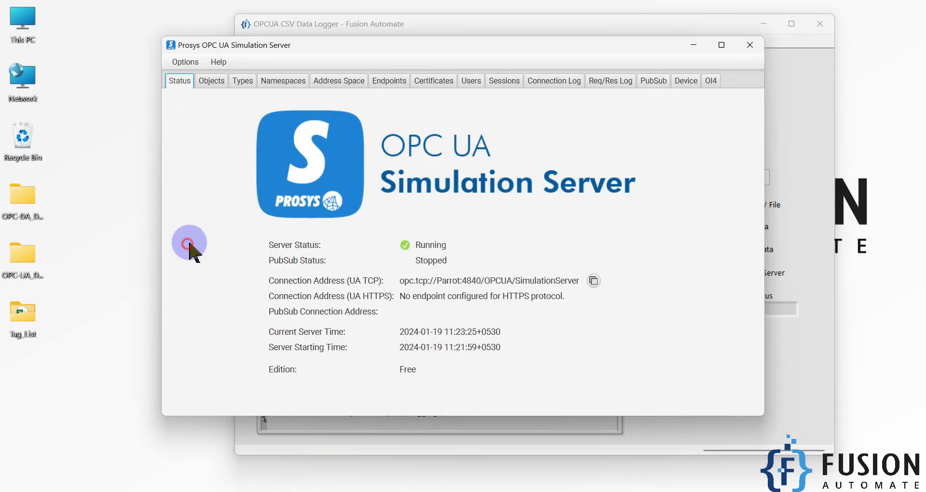
left_click(749, 45)
left_click(475, 269)
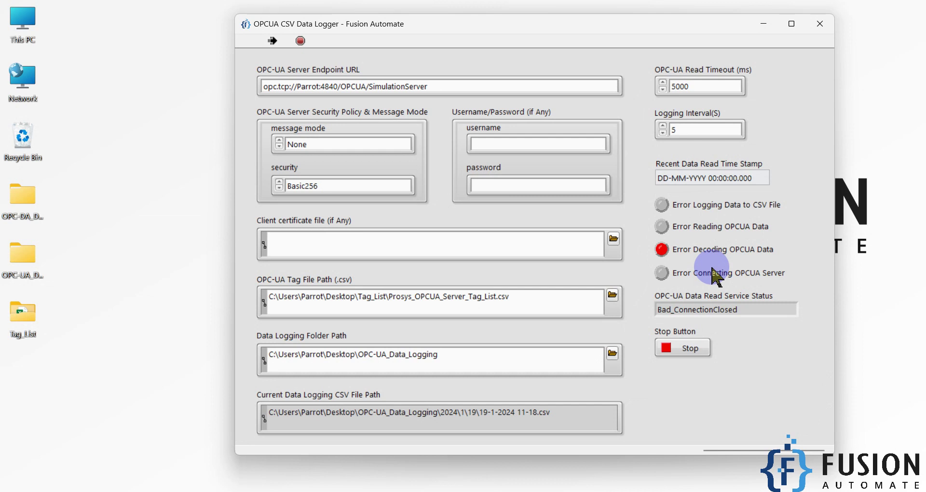
Launch the Prosys OPC UA Simulation Server again
key("super")
type("pro")
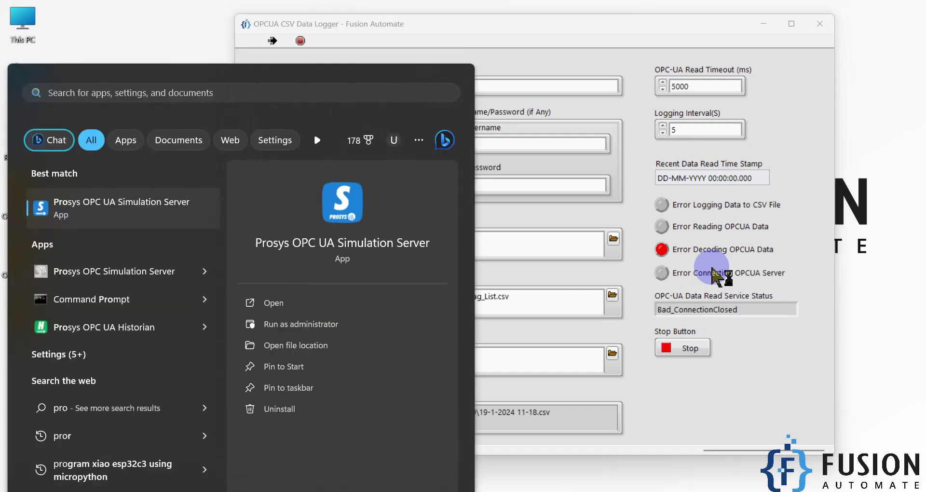
key("Return")
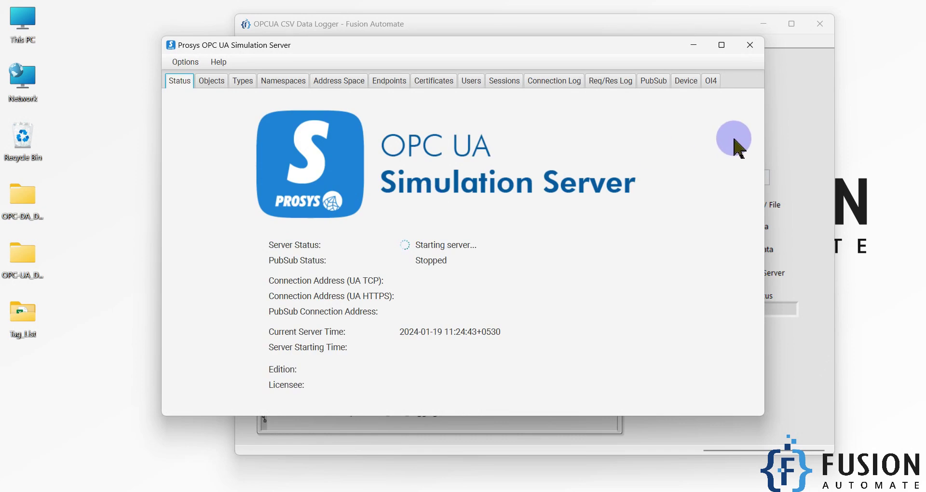
Place the simulation server window beside the logger to compare both statuses, and minimize the server window
left_click(793, 121)
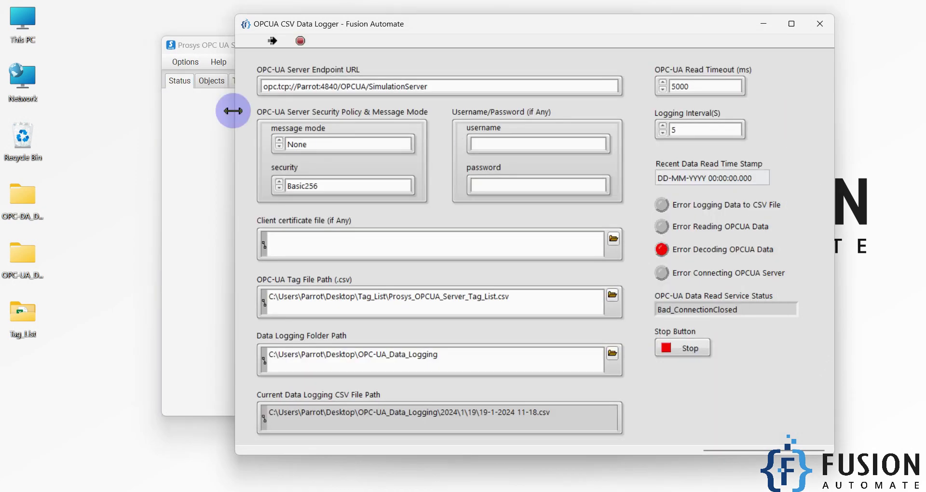
left_click_drag(196, 48, 2, 3)
left_click(496, 91)
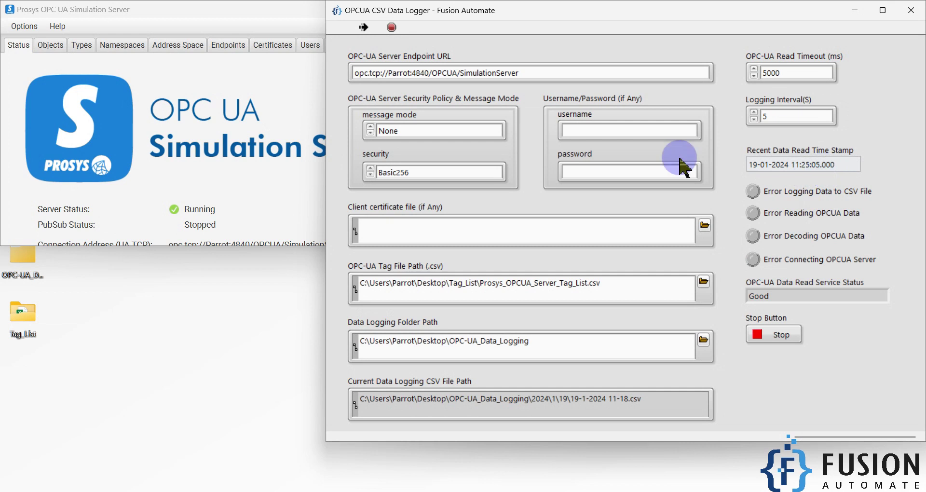
left_click(287, 21)
left_click(392, 9)
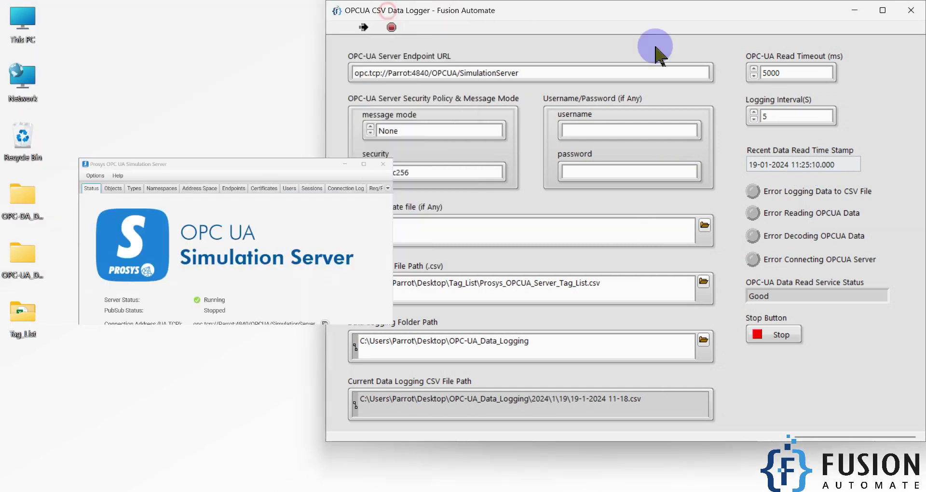
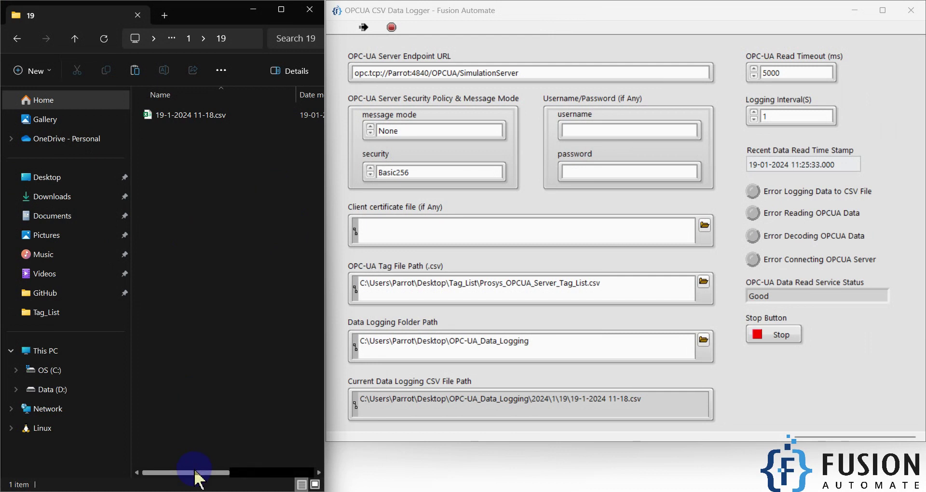
Refresh the day folder 19, check the size of 19-1-2024 11-18.csv, and minimize the folder window
left_click_drag(198, 473, 285, 480)
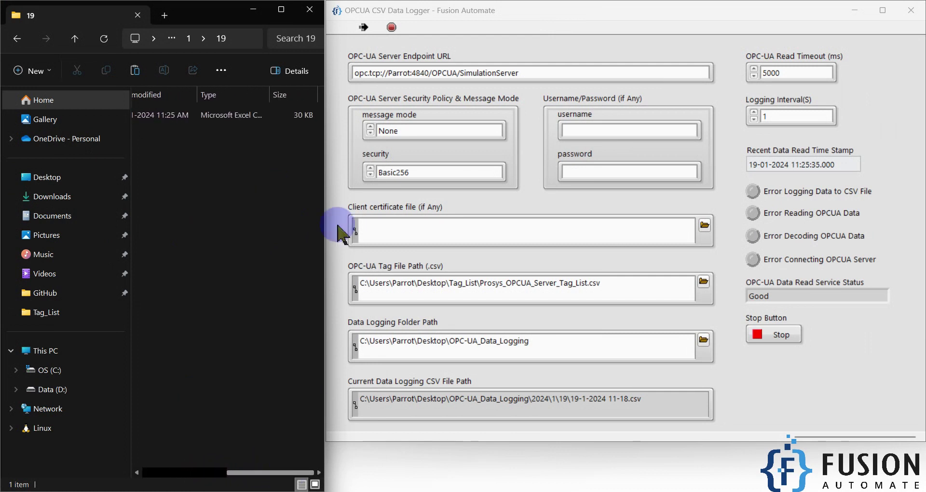
left_click(103, 46)
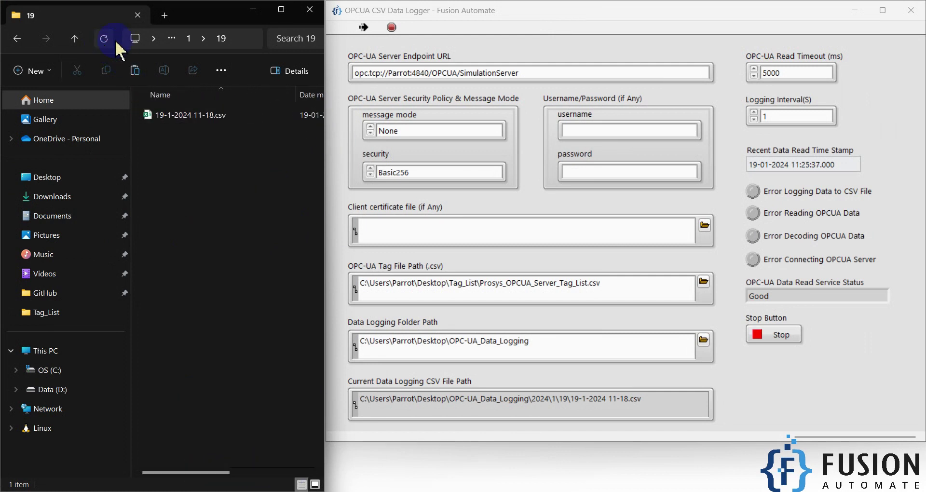
left_click(282, 9)
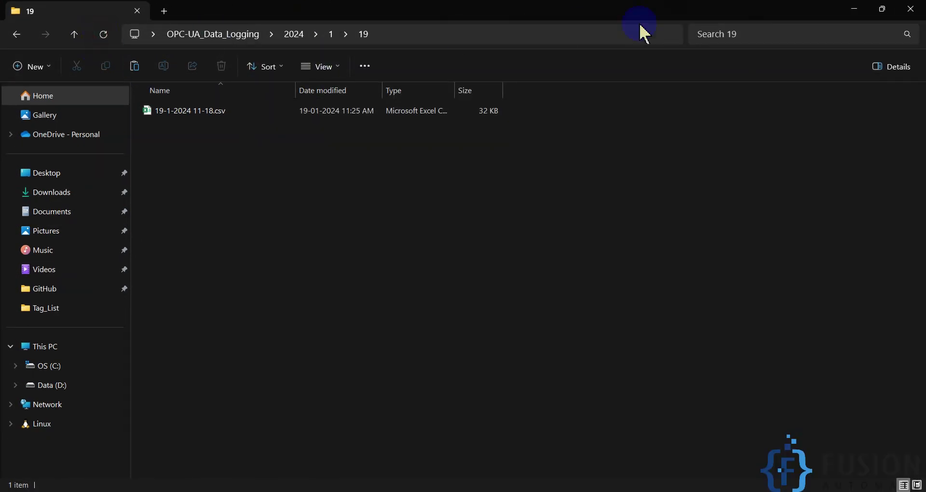
left_click(853, 17)
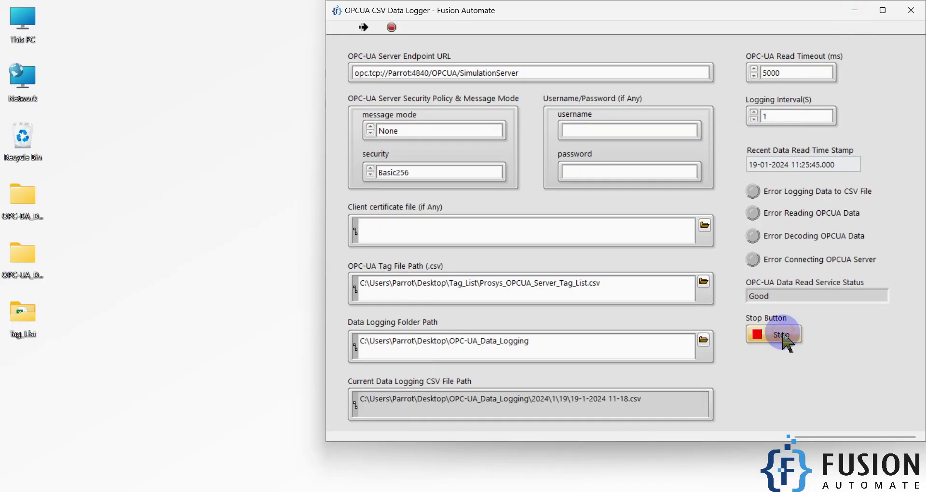
Stop the logger and open 19-1-2024 11-18.csv from the day folder 19 in Excel
left_click(261, 489)
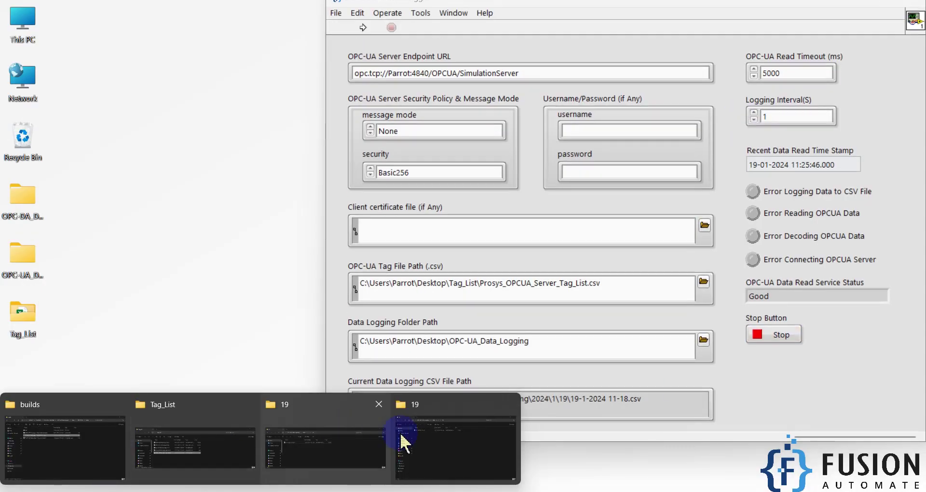
left_click(423, 440)
double_click(214, 114)
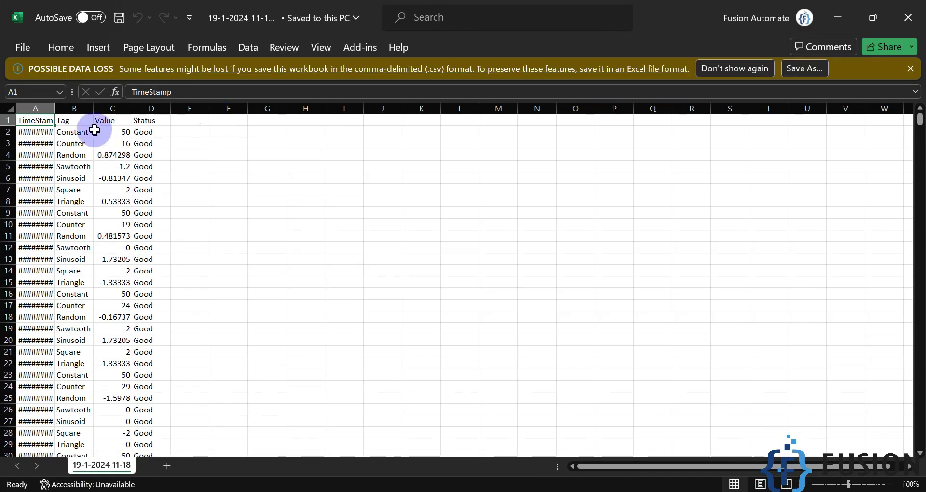
Convert the log data A1:D771 to a table with headers and filter the Tag column to Counter only
left_click(74, 122)
key("ctrl+t")
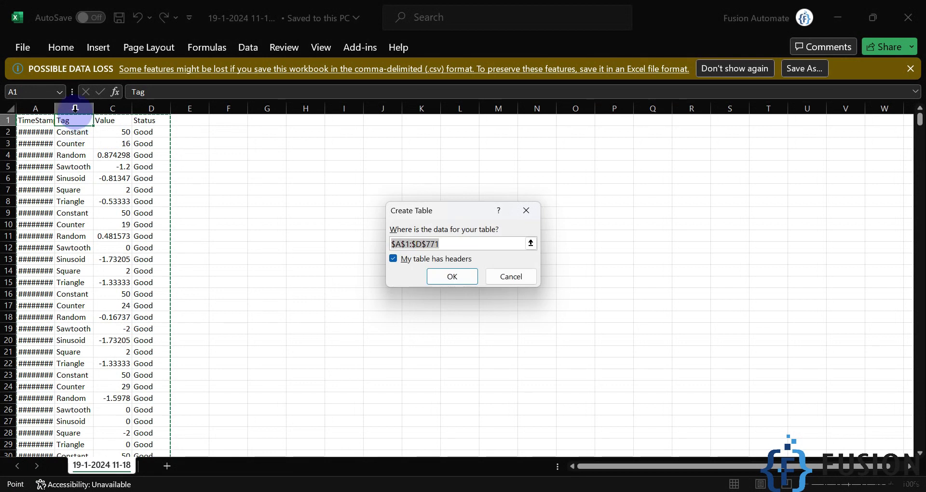
left_click(439, 276)
left_click(103, 120)
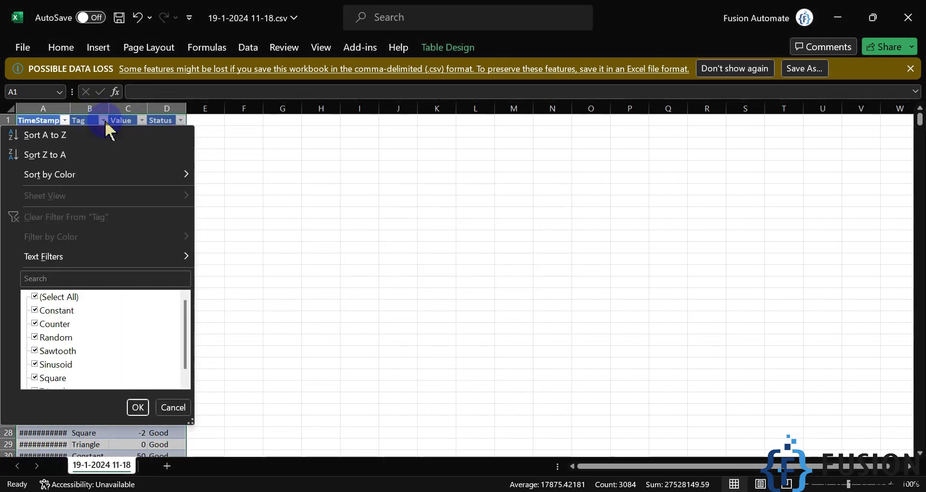
left_click(51, 297)
left_click(55, 324)
left_click(137, 407)
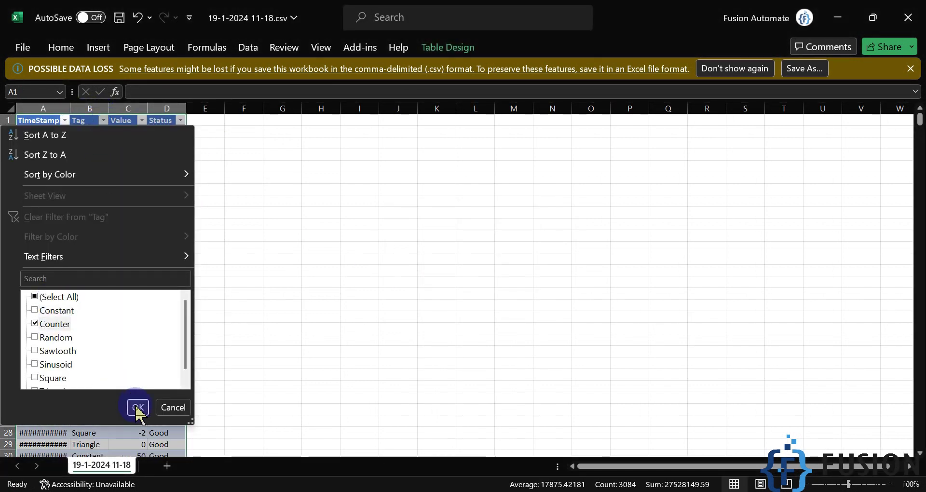
left_click(298, 319)
Widen the TimeStamp column and apply the custom number format dd-mm-yyyy hh:mm:ss to it
double_click(70, 108)
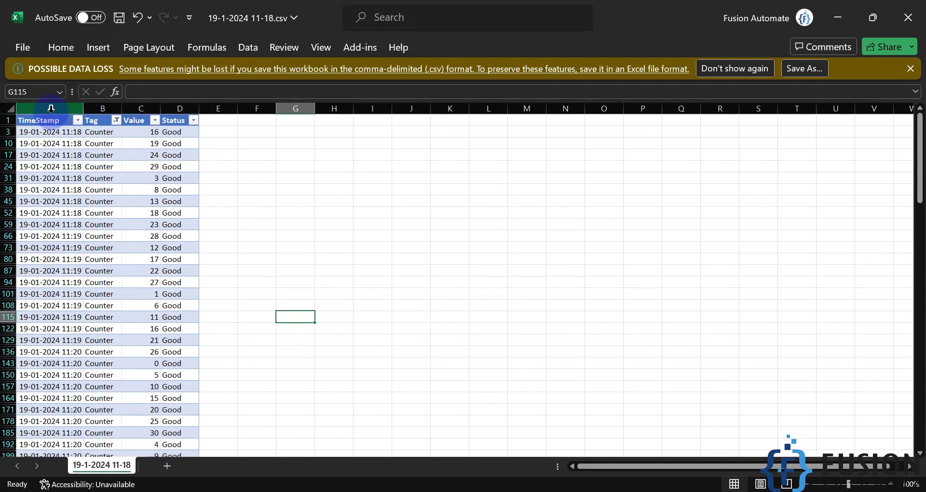
left_click(53, 109)
right_click(54, 110)
left_click(97, 309)
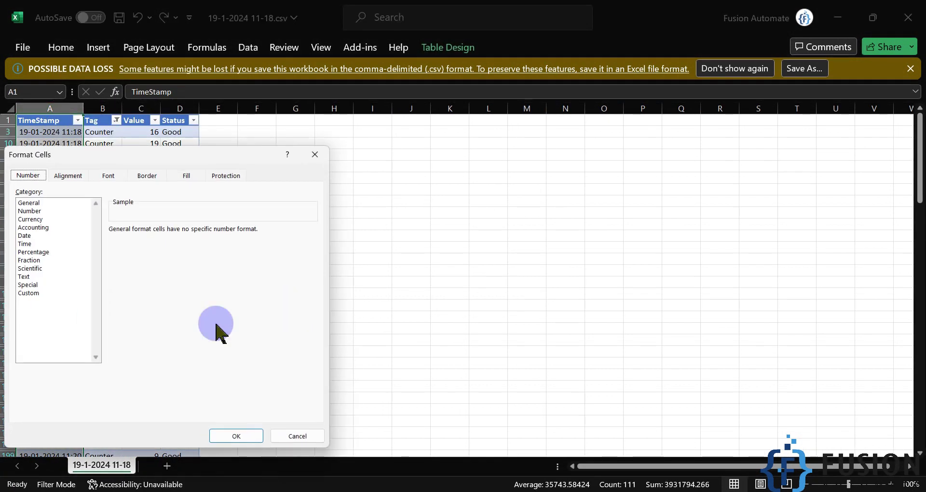
left_click(33, 293)
scroll(144, 308, "down", 10)
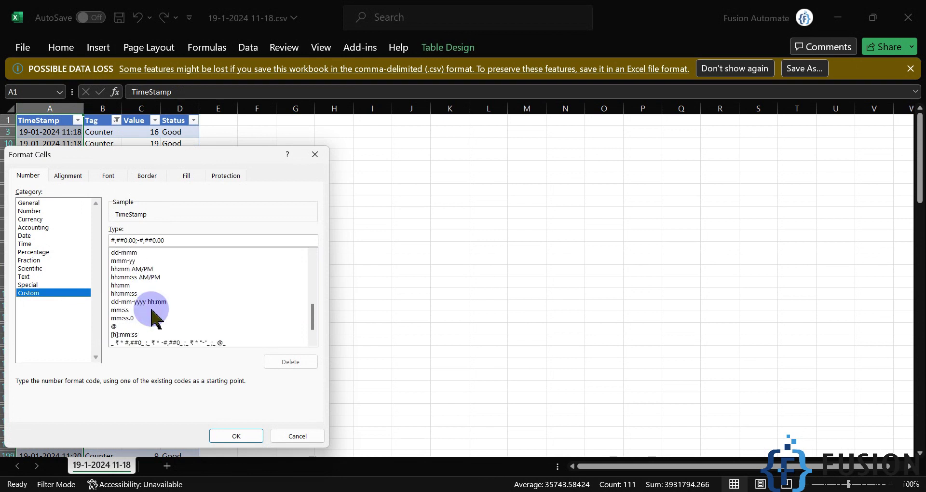
left_click(160, 309)
left_click(159, 302)
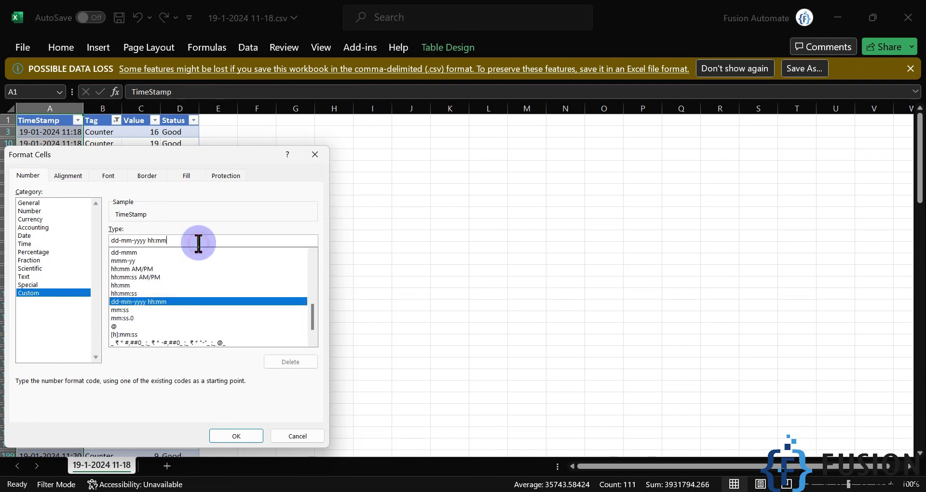
left_click(198, 241)
type(":ss")
key("Return")
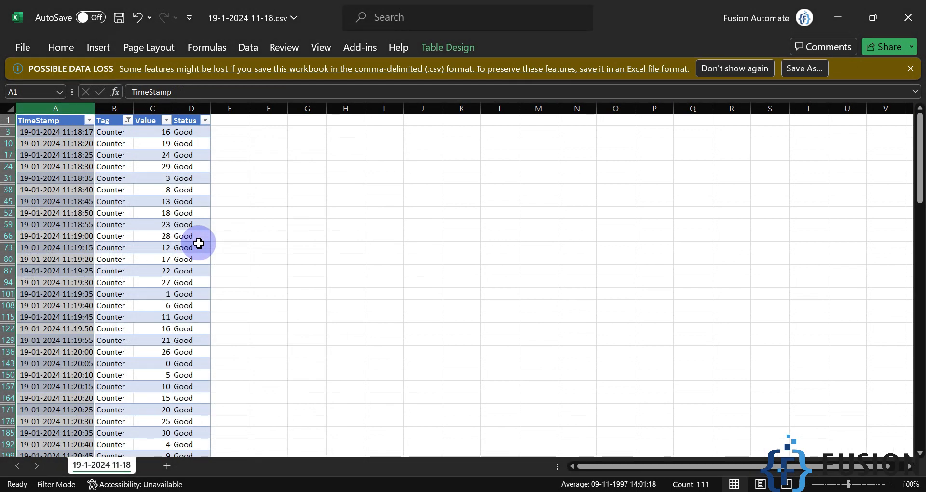
Examine the Counter time stamps and values across the server outages and the change of logging interval, down to the last logged row
scroll(198, 243, "down", 11)
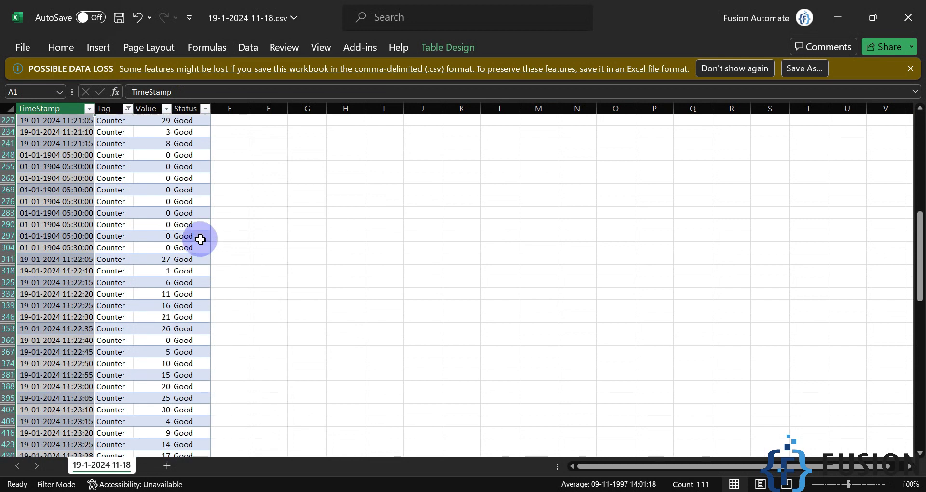
scroll(200, 239, "down", 10)
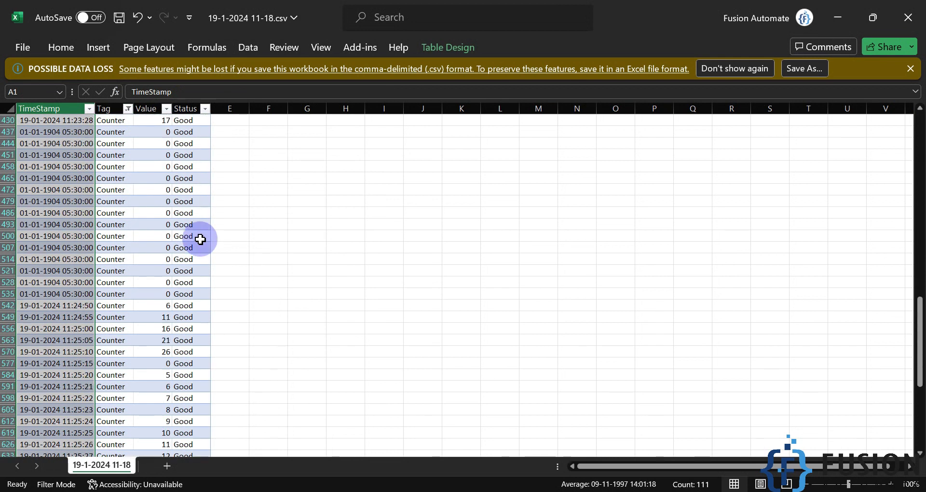
scroll(200, 239, "down", 1)
left_click(182, 240)
scroll(182, 239, "down", 5)
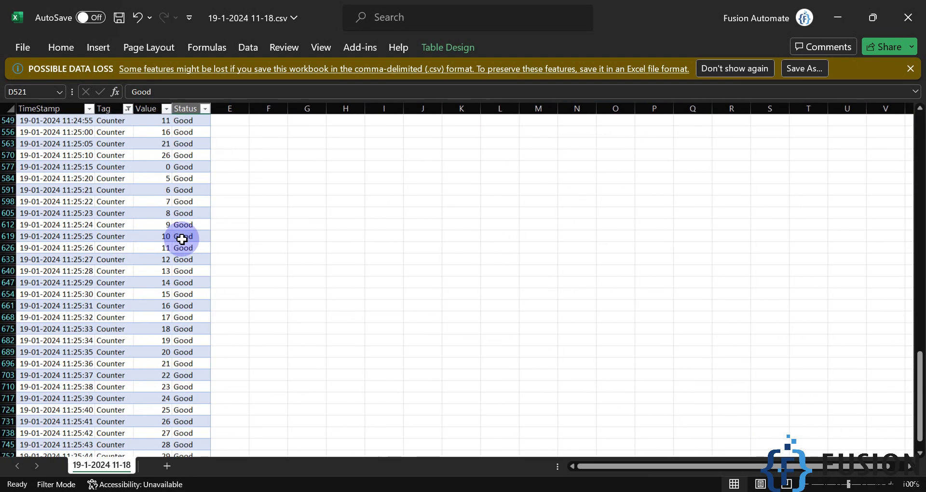
scroll(182, 238, "down", 2)
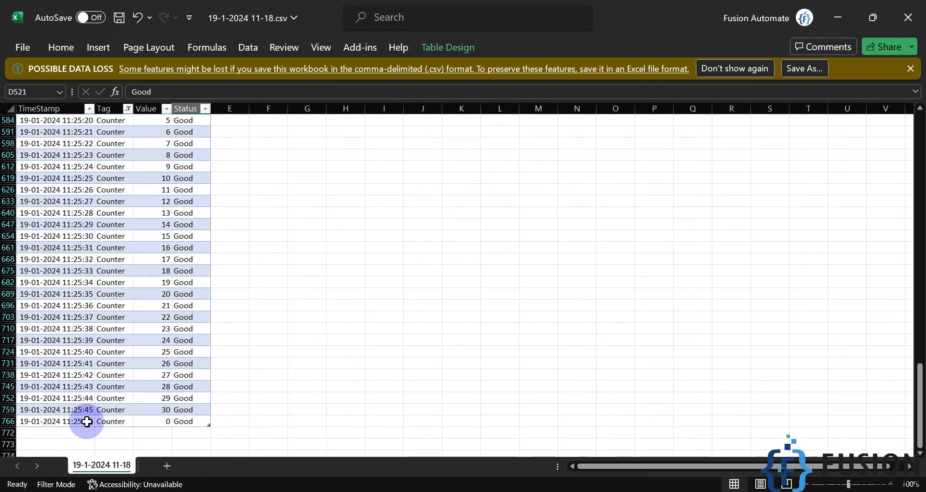
left_click_drag(87, 421, 95, 386)
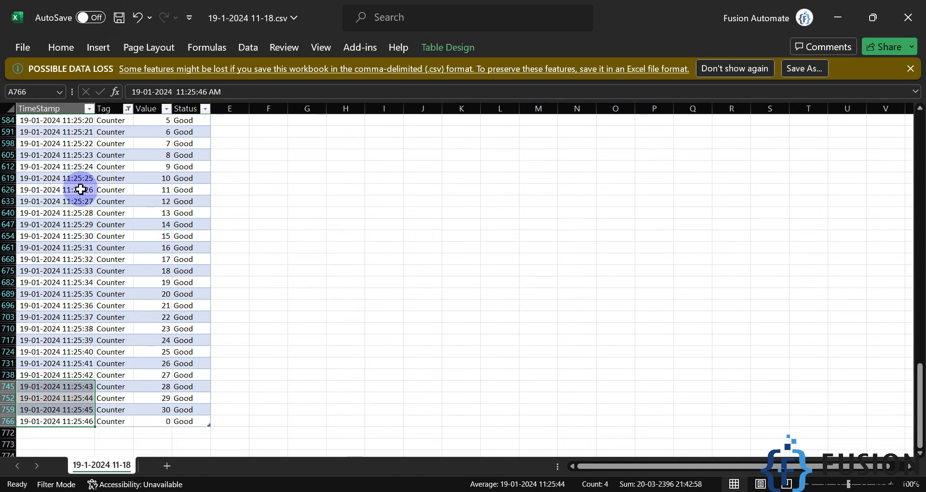
left_click_drag(161, 166, 163, 240)
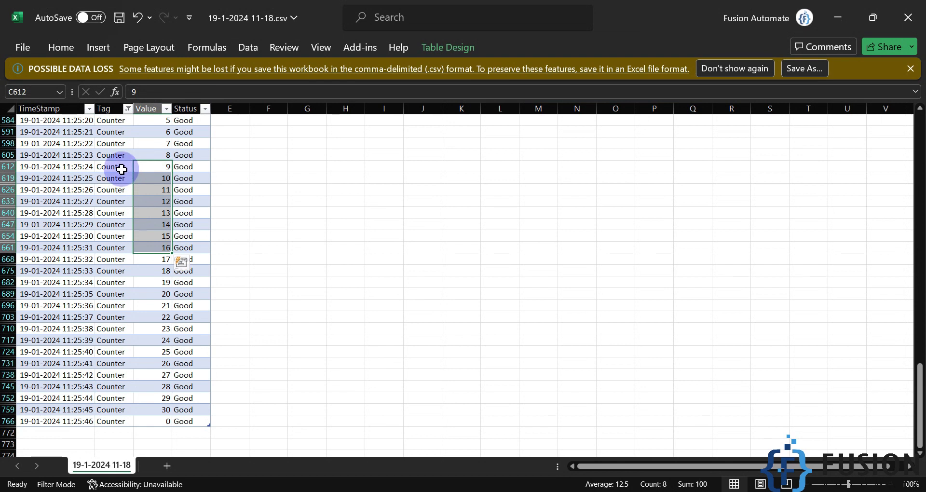
scroll(123, 168, "up", 1)
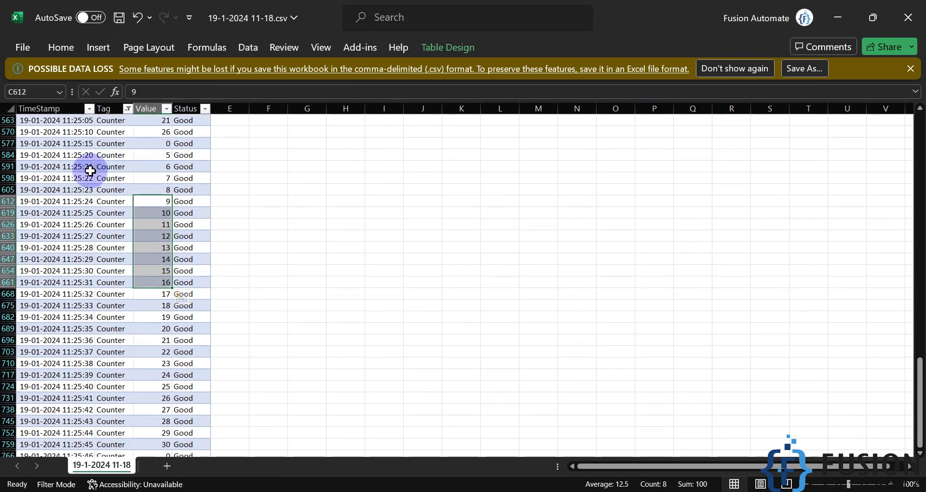
left_click_drag(88, 167, 159, 166)
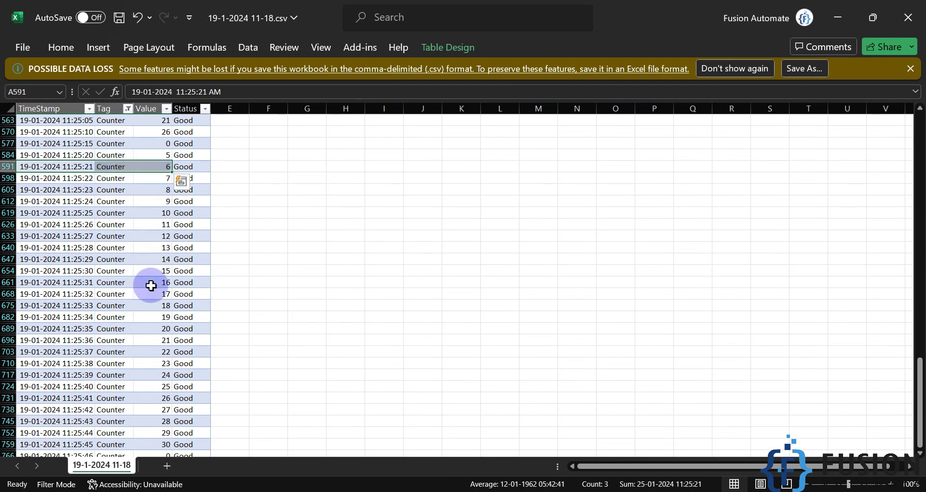
Close the CSV workbook without saving and close the OPCUA CSV Data Logger
left_click(907, 17)
left_click(470, 268)
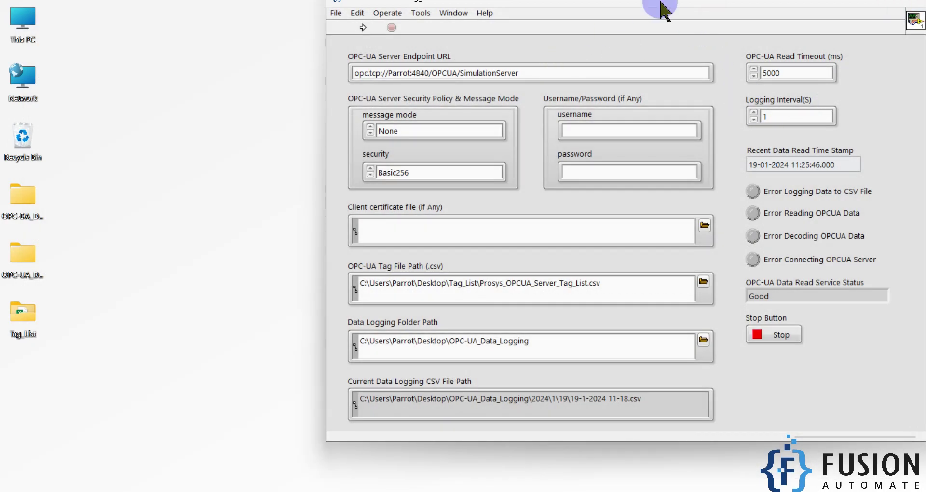
left_click_drag(665, 5, 525, 36)
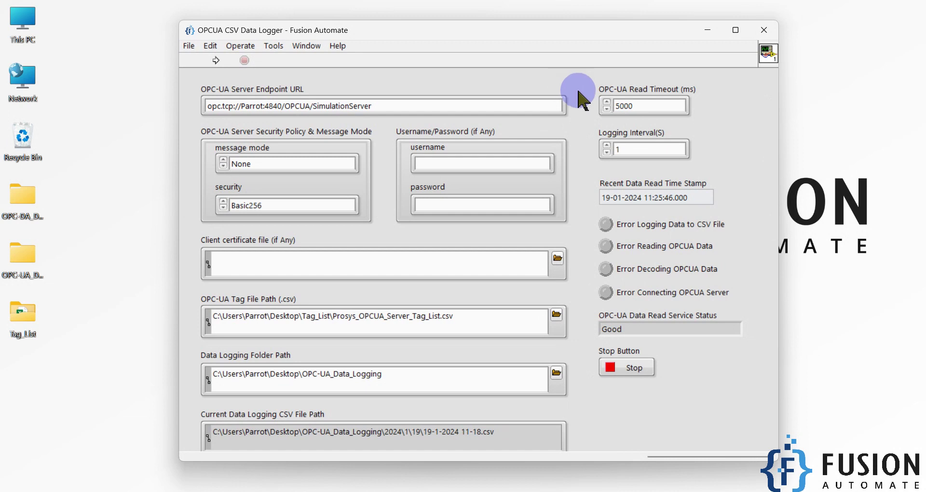
left_click(738, 30)
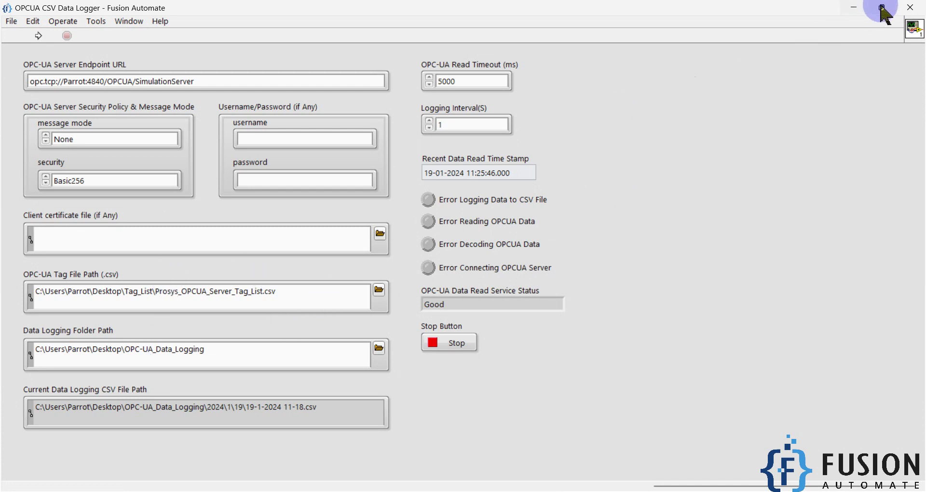
left_click(911, 7)
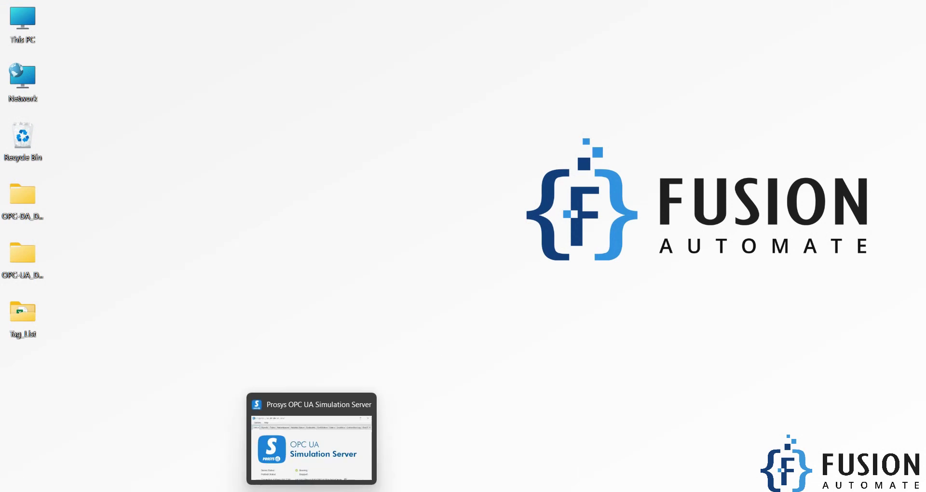